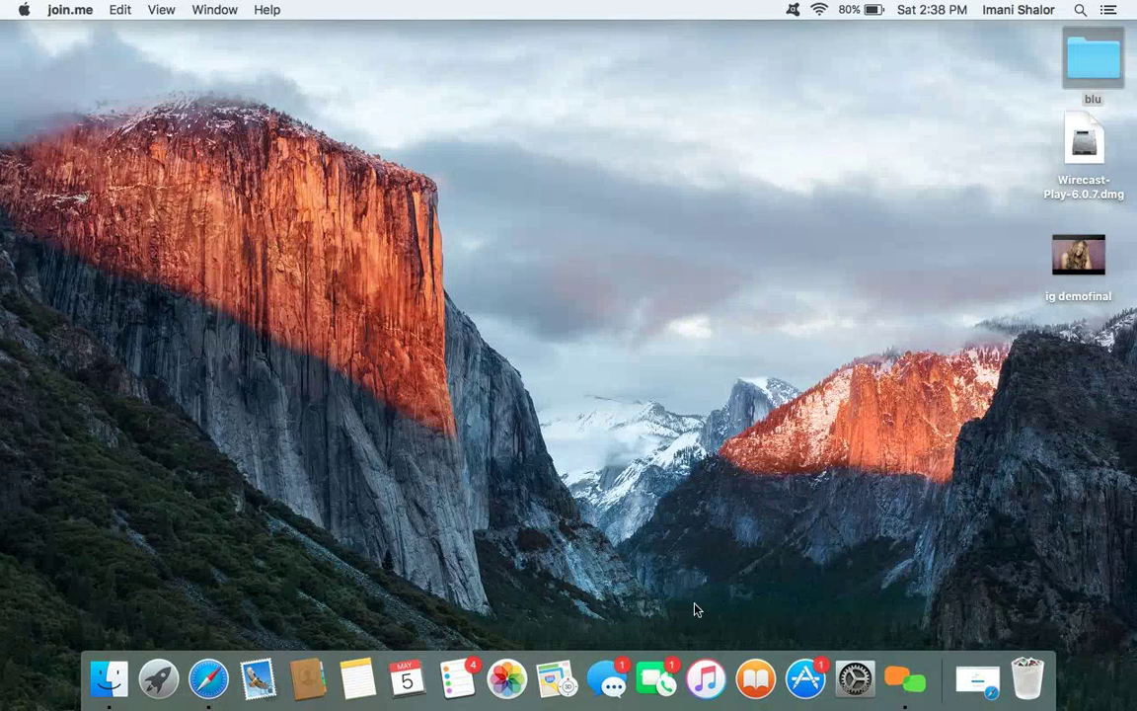
- Open Safari and load Google Docs in the join.me tab from the address bar
{"action": "left_click", "coordinate": [208, 679]}
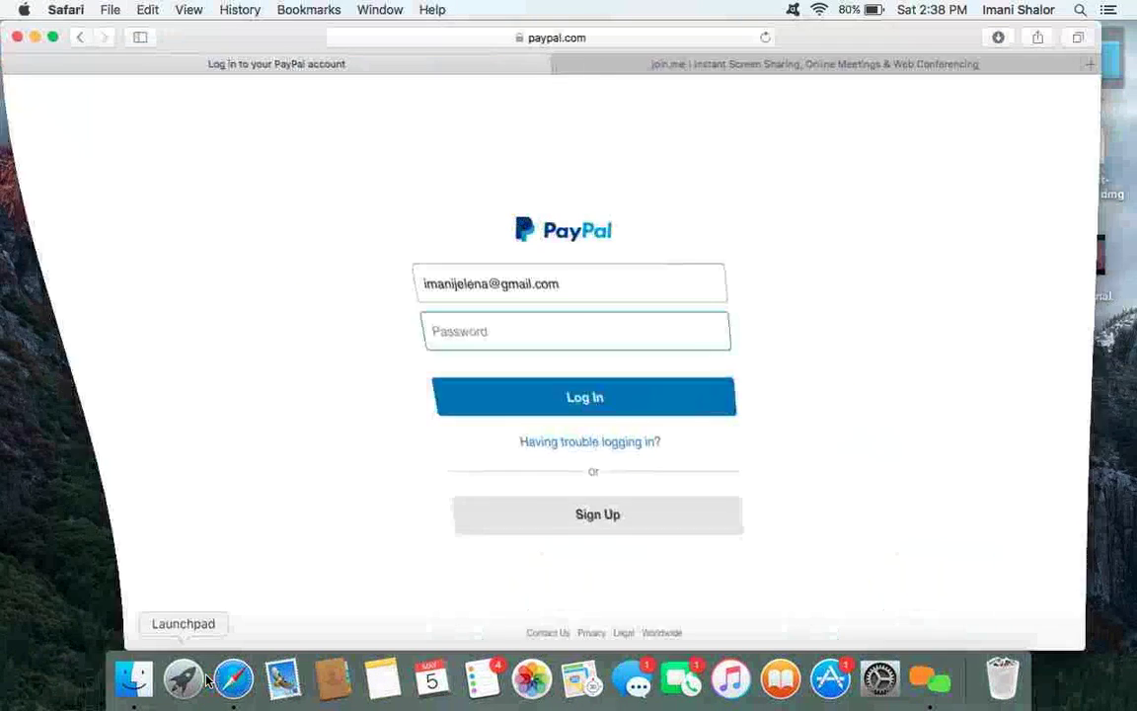
{"action": "left_click", "coordinate": [736, 61]}
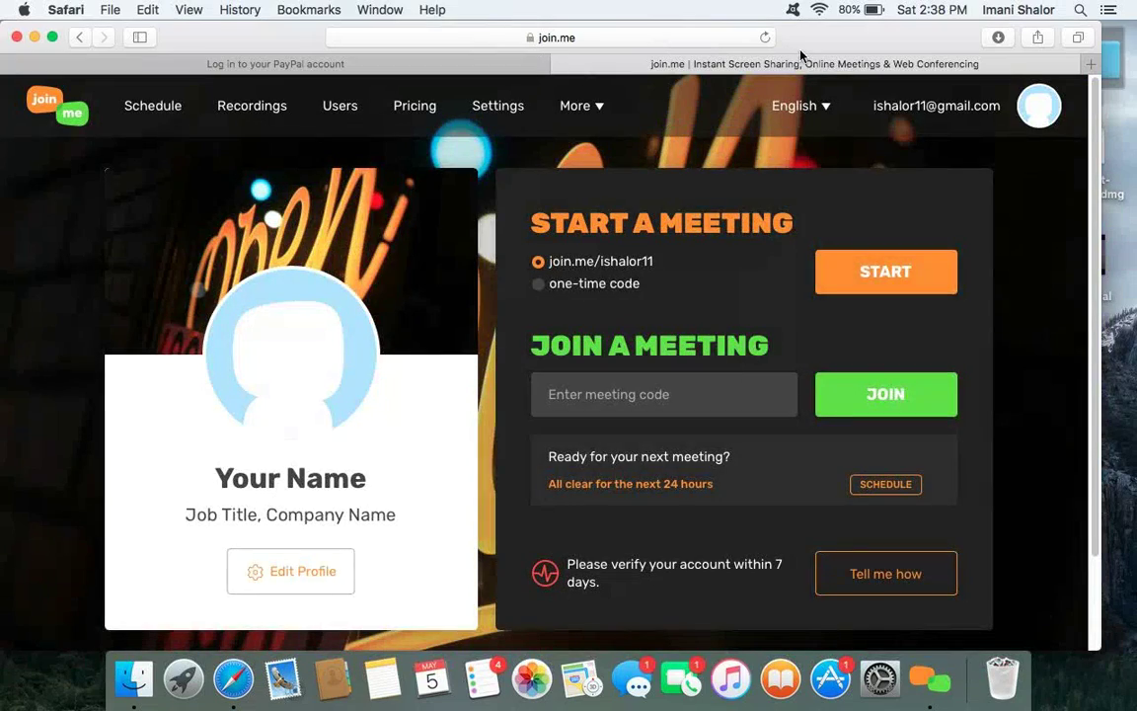
{"action": "left_click", "coordinate": [731, 37]}
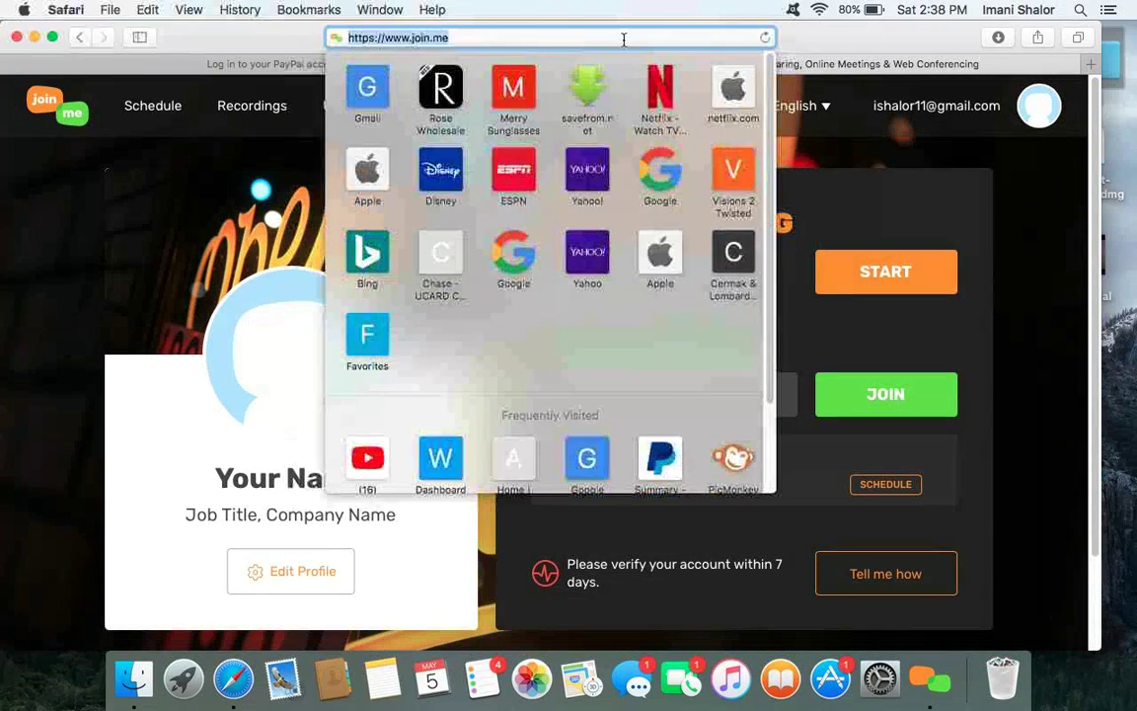
{"action": "key", "text": "BackSpace"}
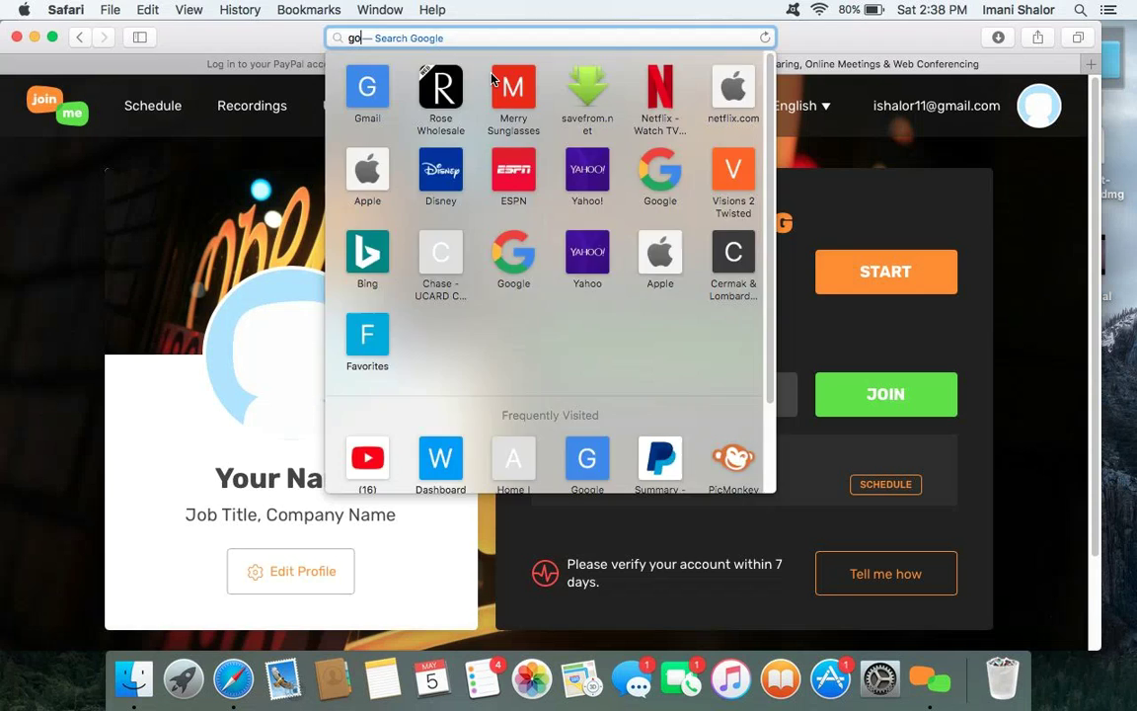
{"action": "type", "text": "goog"}
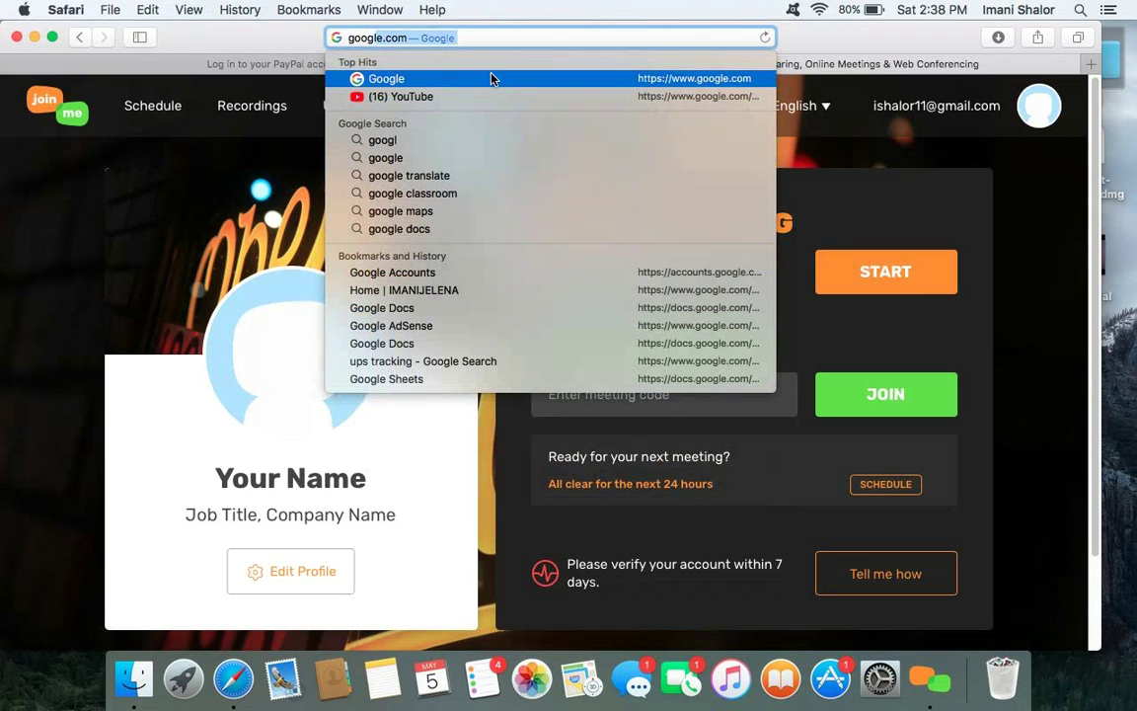
{"action": "type", "text": "le do"}
{"action": "left_click", "coordinate": [493, 79]}
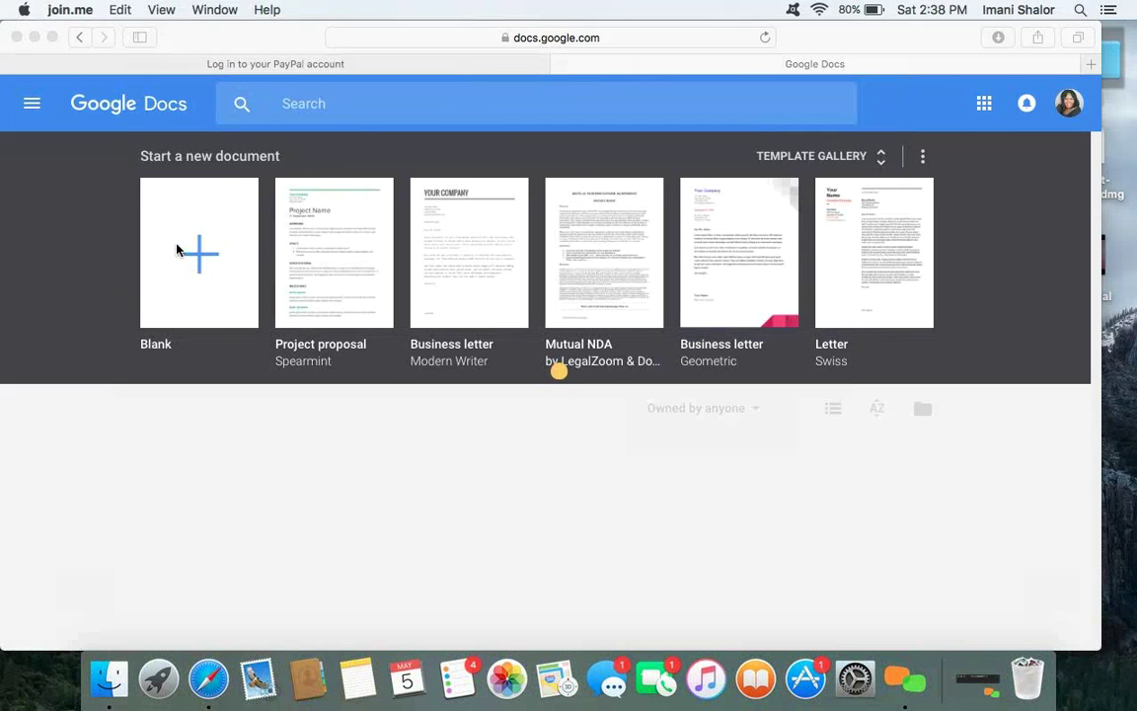
- Return to the PayPal login tab, make the browser full screen and submit the account password
{"action": "left_click", "coordinate": [322, 66]}
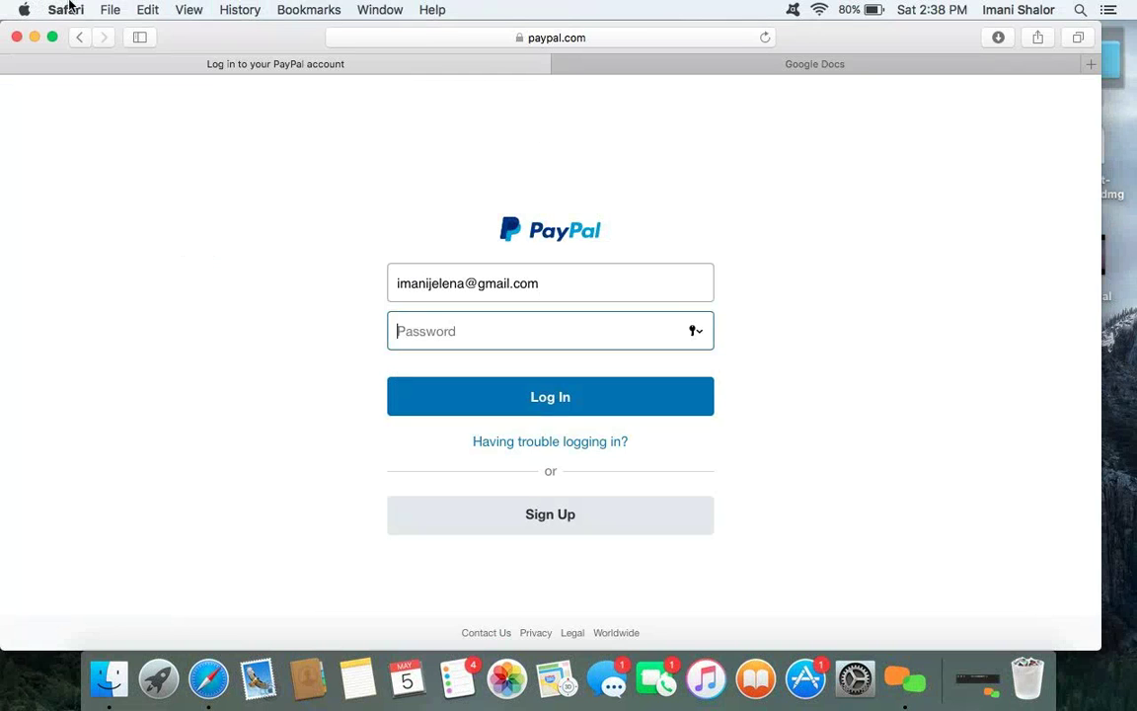
{"action": "left_click", "coordinate": [54, 37]}
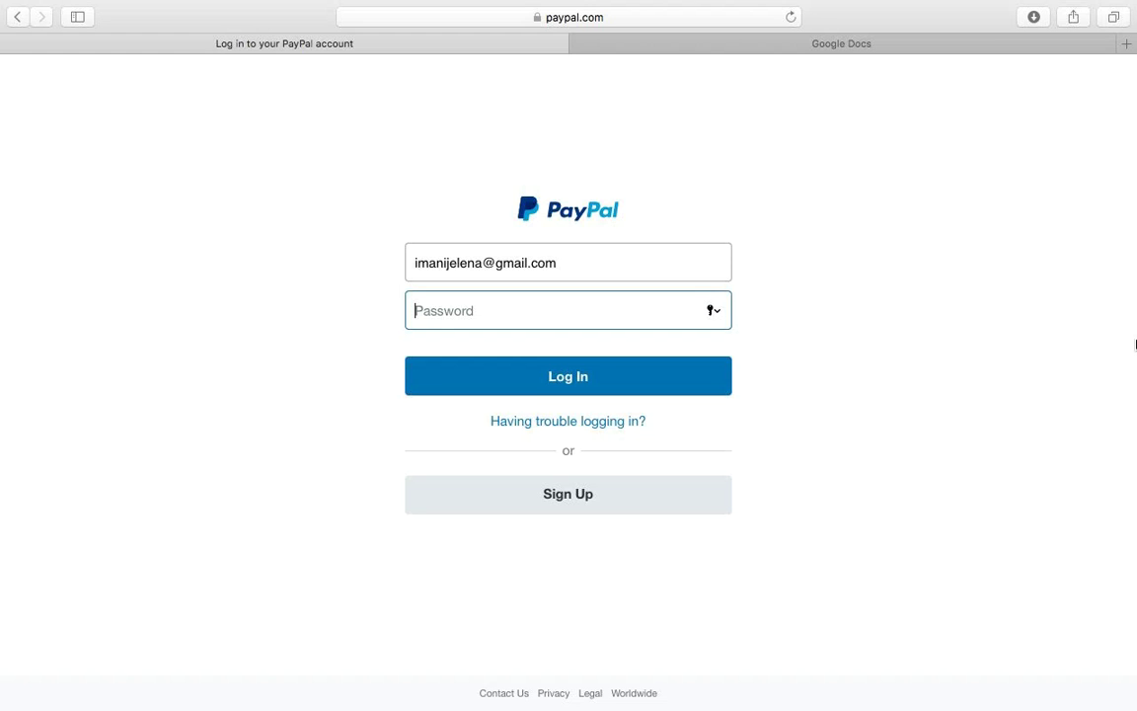
{"action": "type", "text": "*********"}
{"action": "key", "text": "Return"}
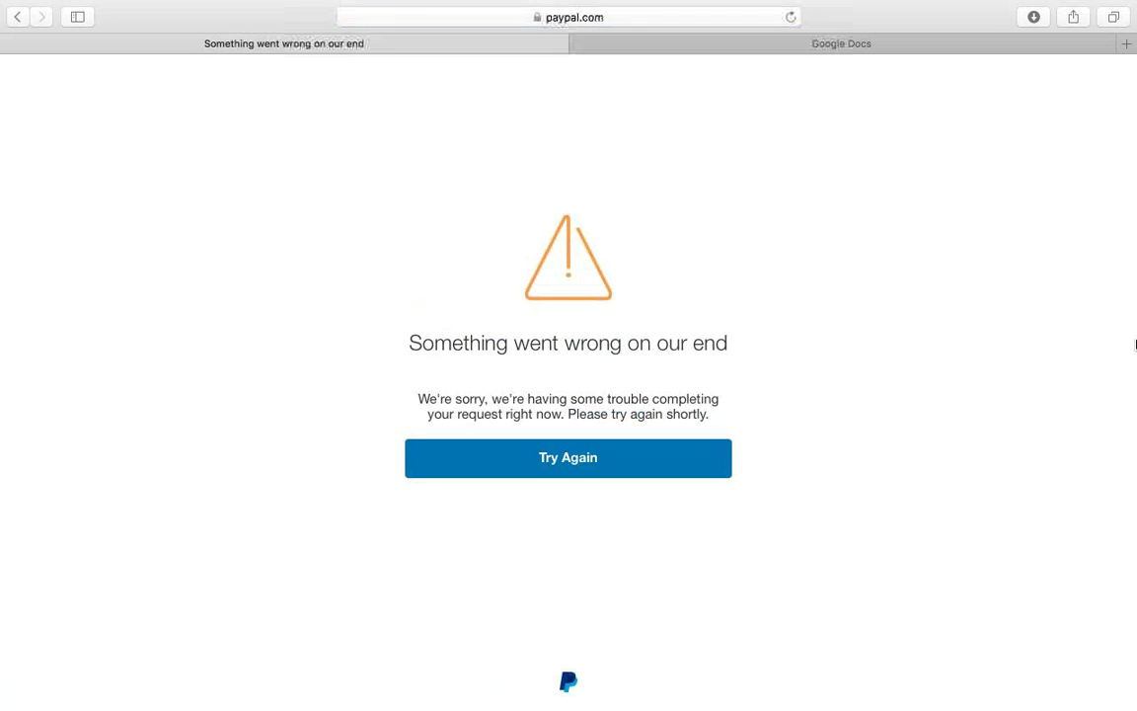
- Retry the login with the account password and skip the loan offer to reach Account Overview
{"action": "left_click", "coordinate": [559, 465]}
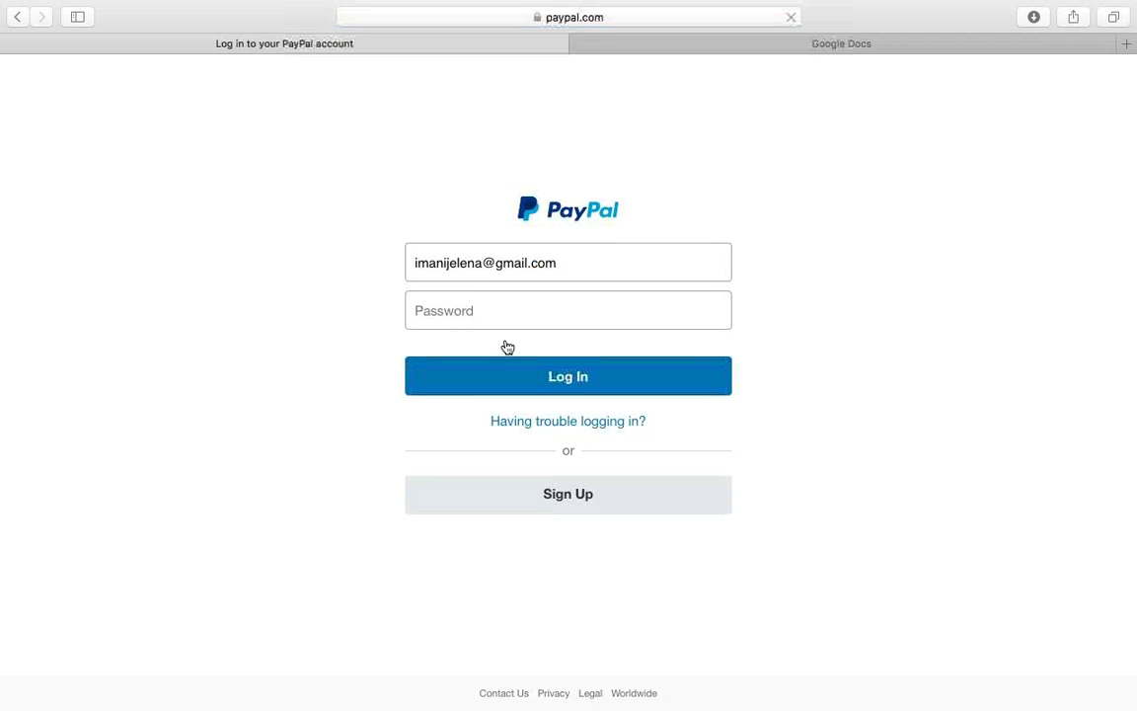
{"action": "left_click", "coordinate": [494, 307]}
{"action": "type", "text": "••••••••"}
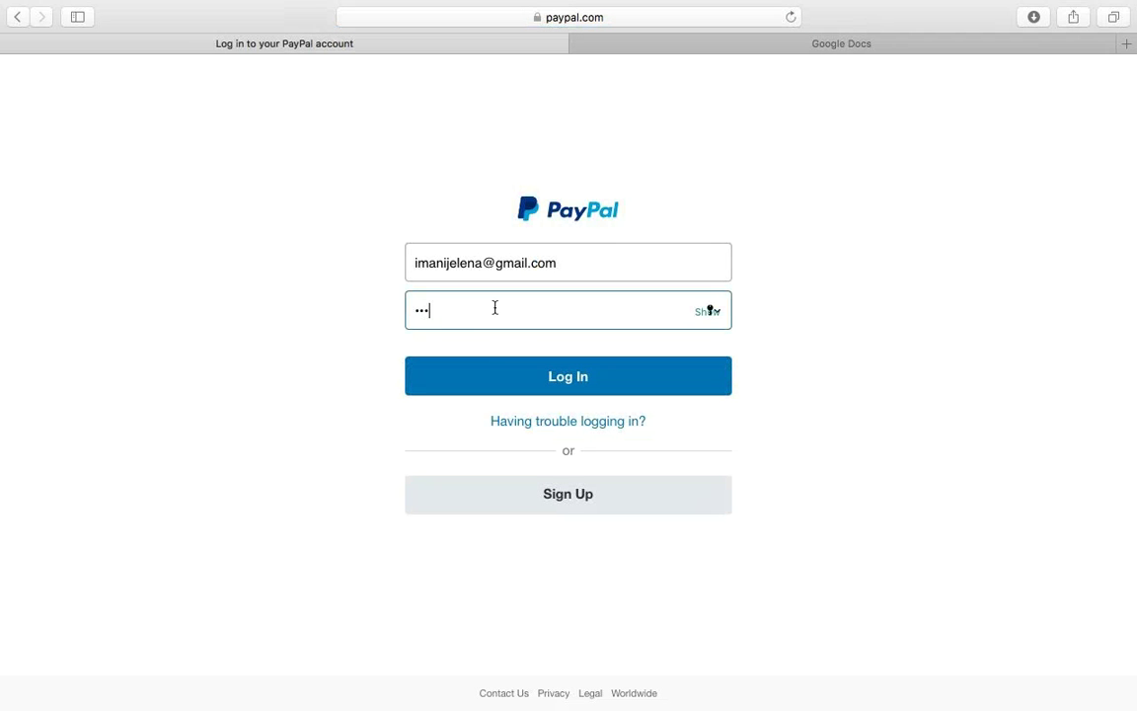
{"action": "type", "text": "•"}
{"action": "key", "text": "Return"}
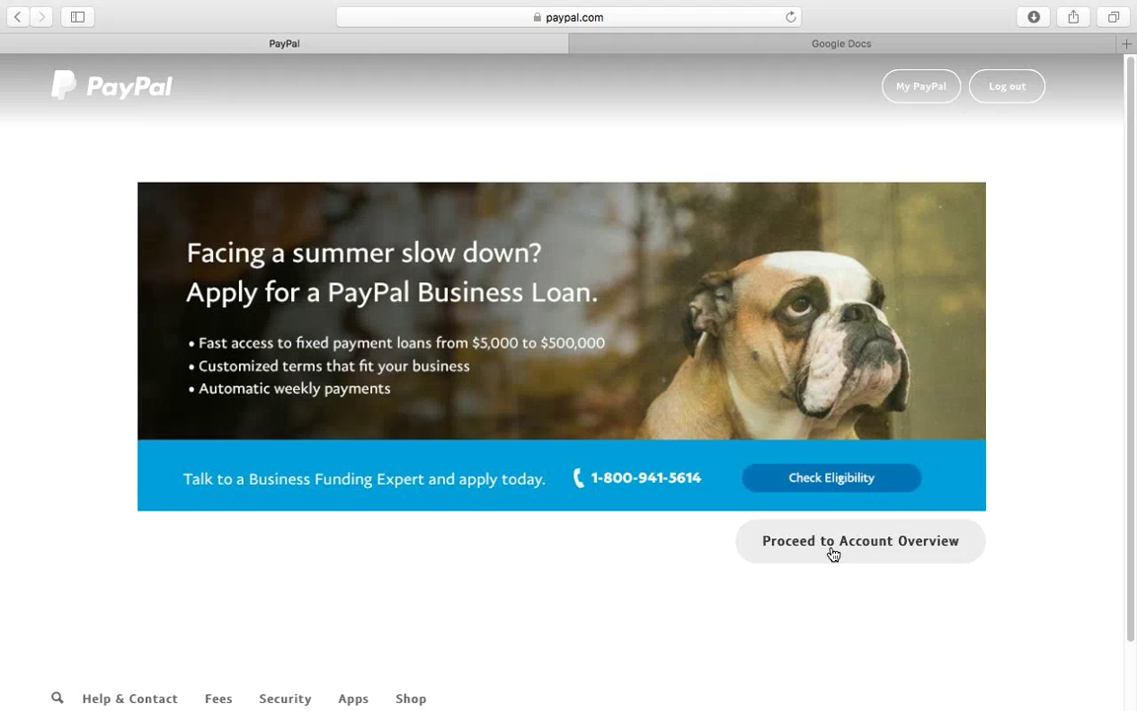
{"action": "left_click", "coordinate": [831, 548]}
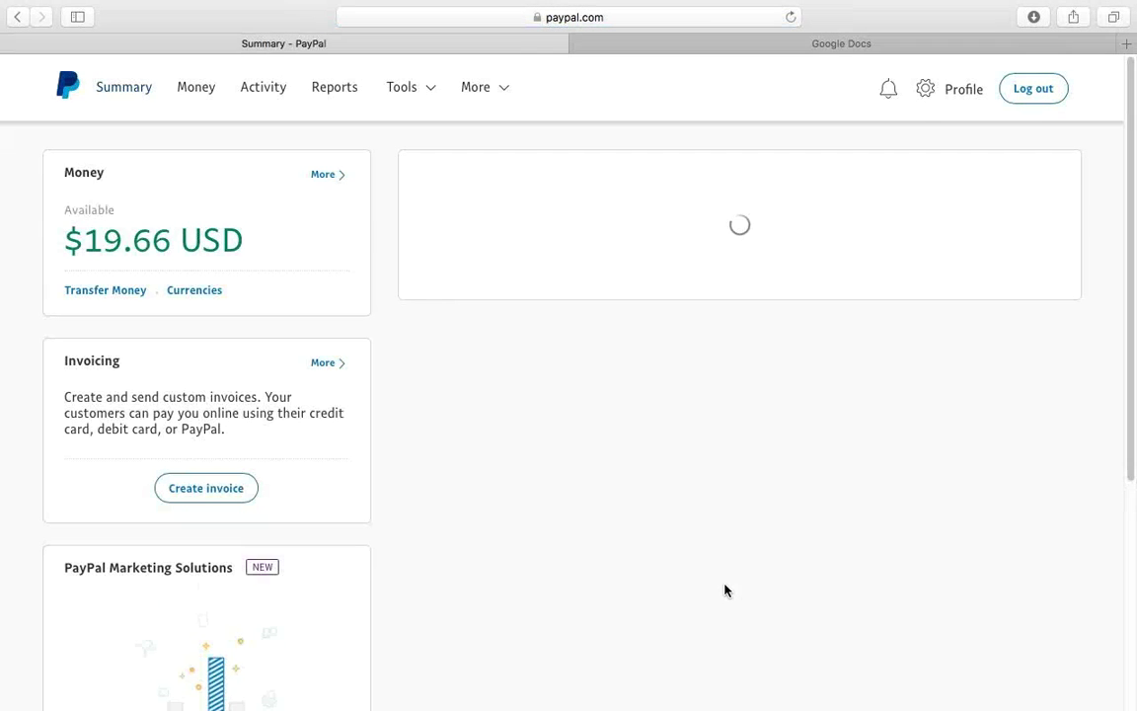
{"action": "mouse_move", "coordinate": [405, 87]}
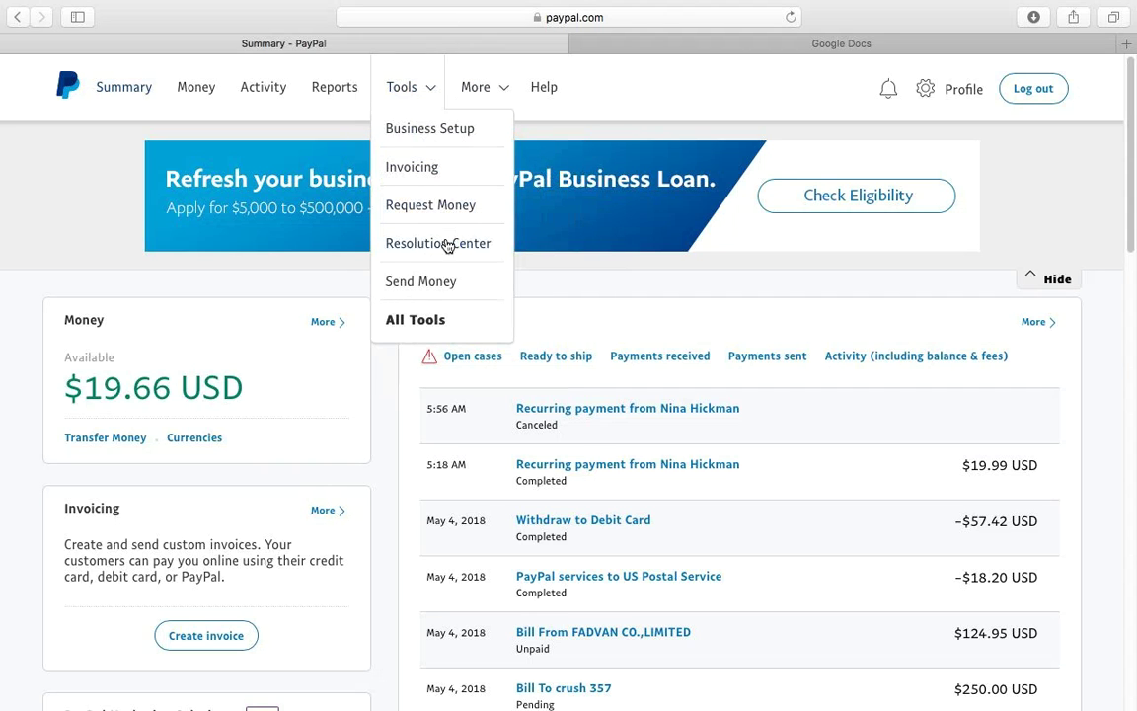
- Open Tools > All Tools and scroll down to the Multi-order shipping card
{"action": "left_click", "coordinate": [405, 326]}
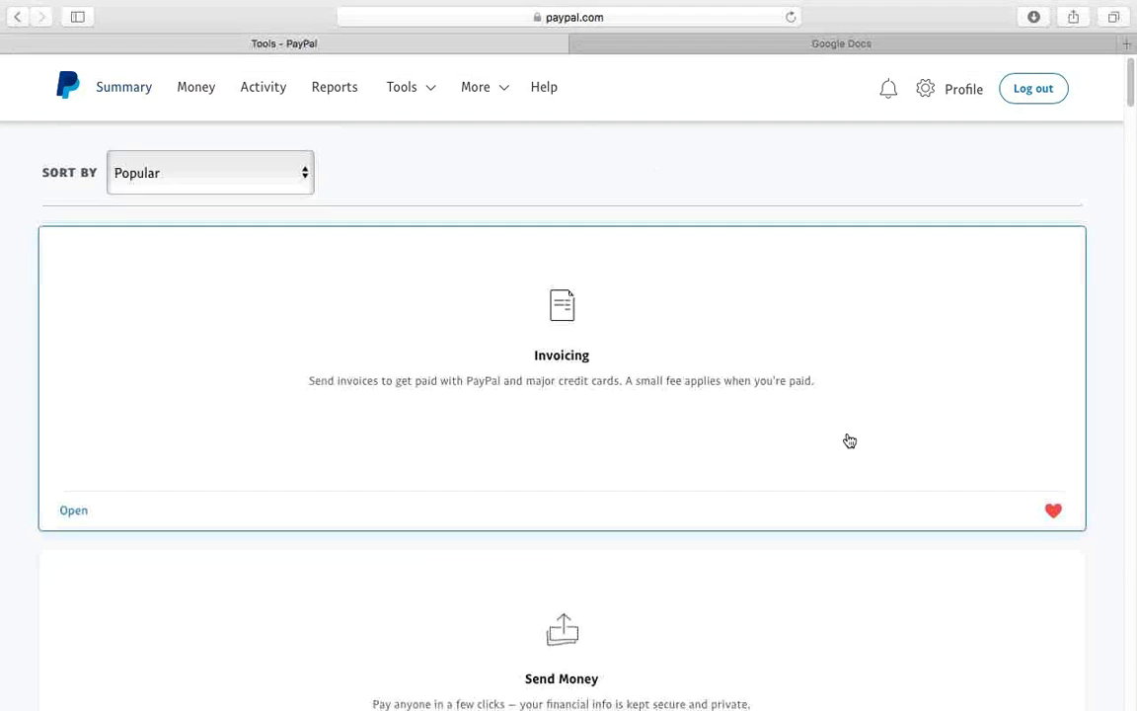
{"action": "scroll", "coordinate": [849, 441], "scroll_direction": "down", "scroll_amount": 12}
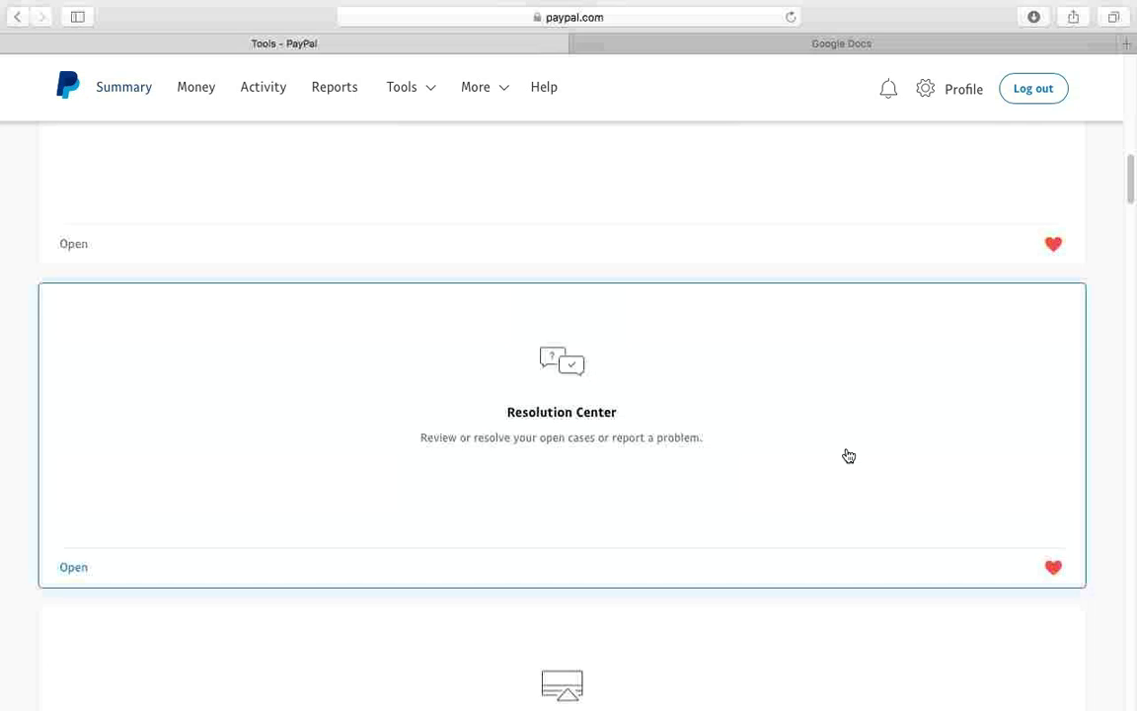
{"action": "scroll", "coordinate": [849, 455], "scroll_direction": "down", "scroll_amount": 10}
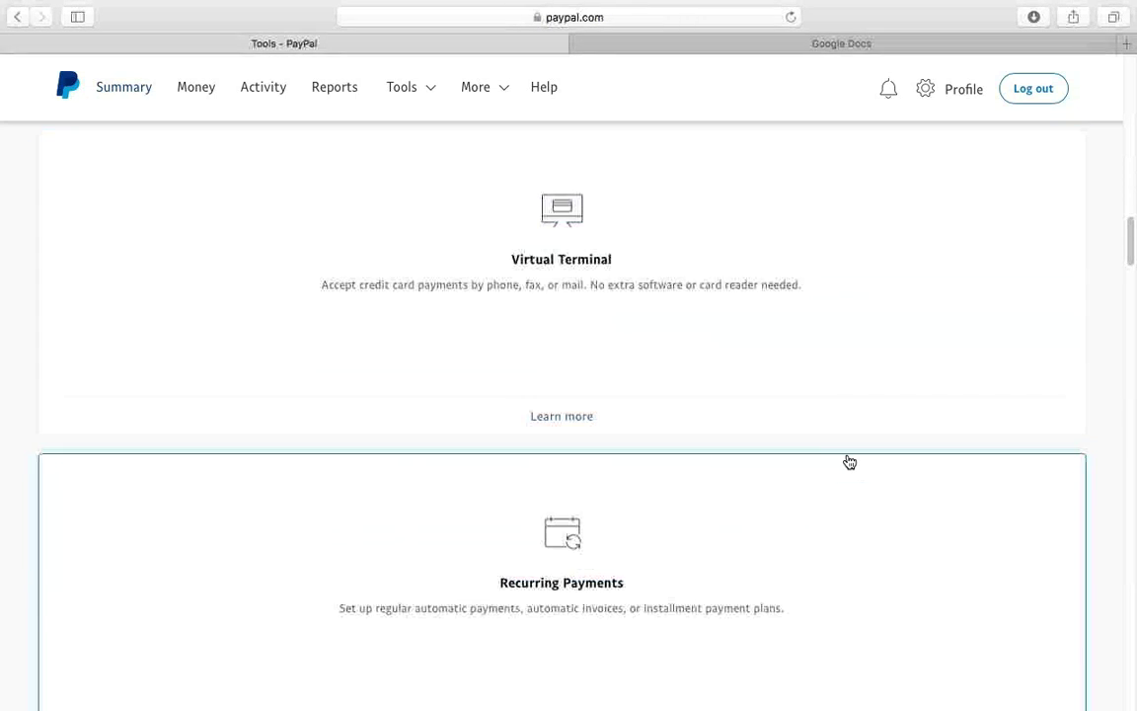
{"action": "scroll", "coordinate": [849, 462], "scroll_direction": "down", "scroll_amount": 8}
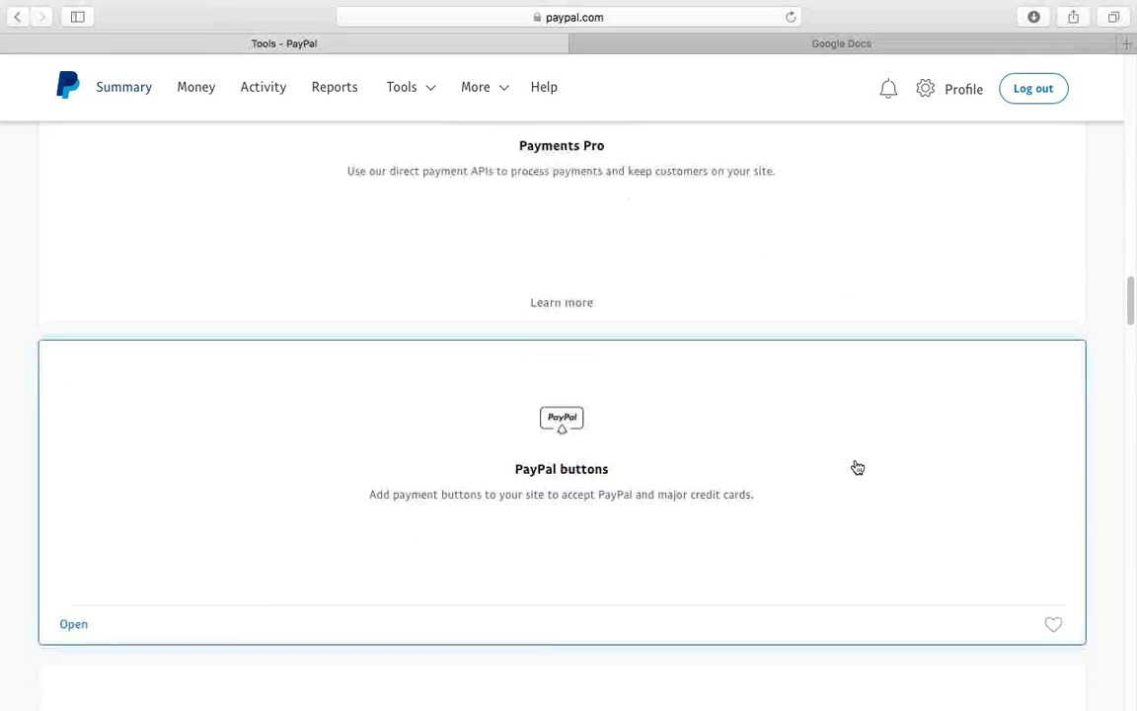
{"action": "scroll", "coordinate": [856, 469], "scroll_direction": "down", "scroll_amount": 10}
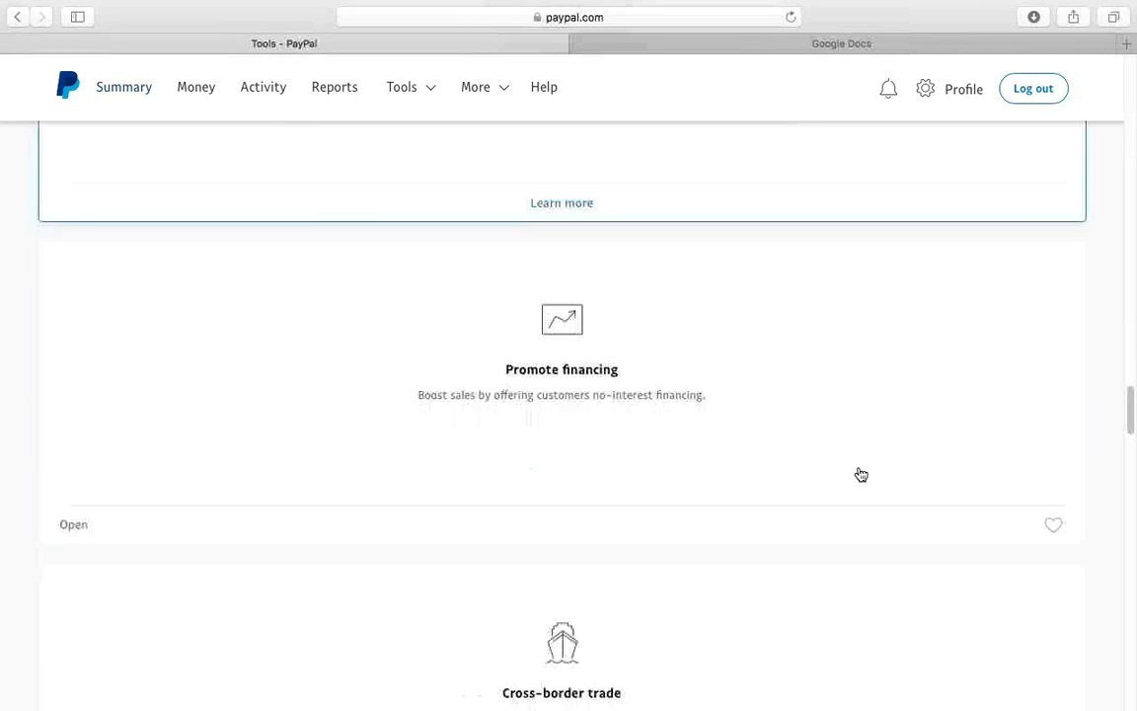
{"action": "scroll", "coordinate": [860, 474], "scroll_direction": "down", "scroll_amount": 6}
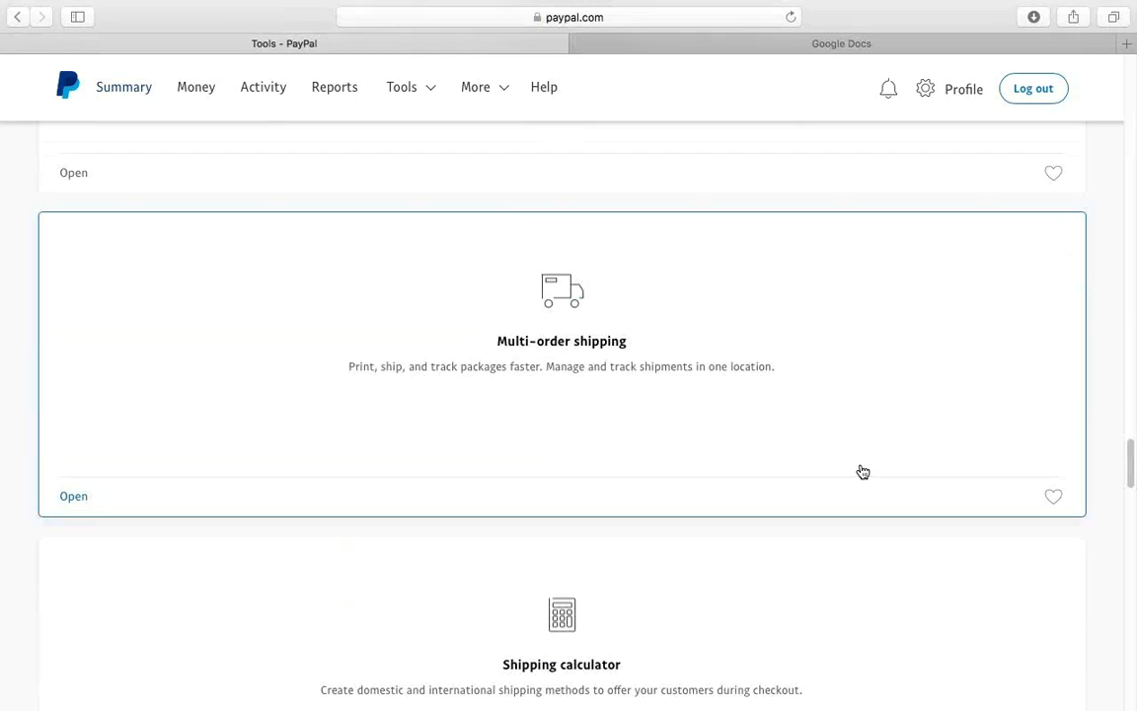
{"action": "scroll", "coordinate": [862, 472], "scroll_direction": "down", "scroll_amount": 1}
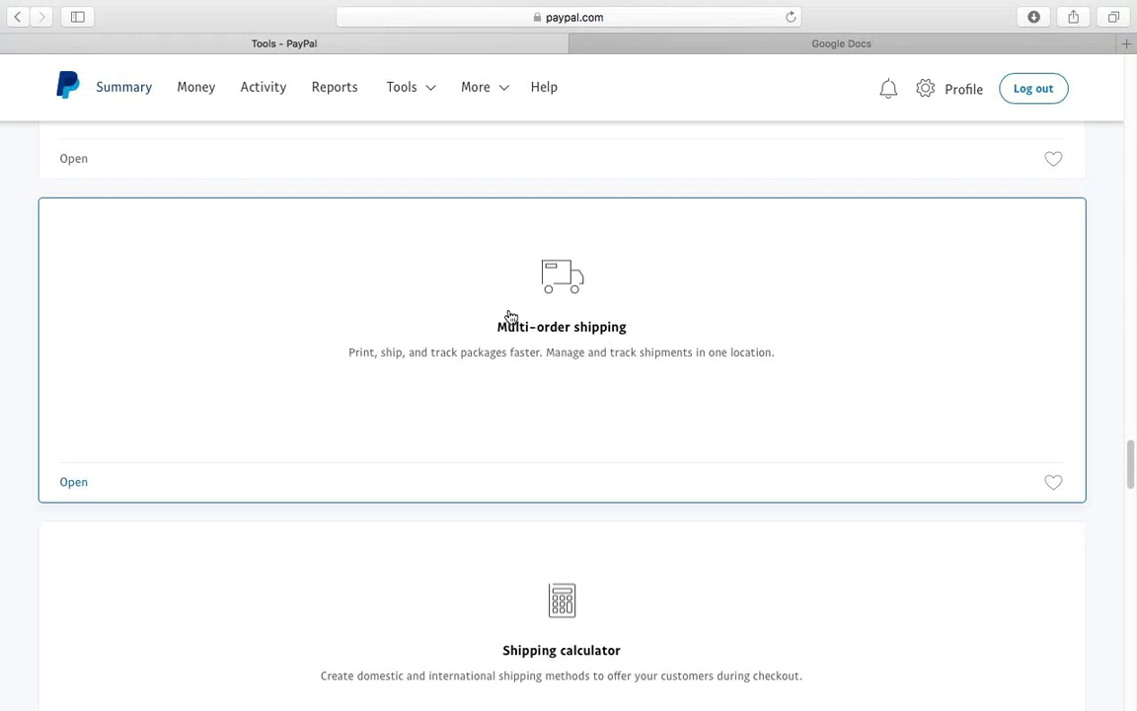
- Open the Multi-order shipping tool to see the Ready to ship order list
{"action": "left_click", "coordinate": [569, 313]}
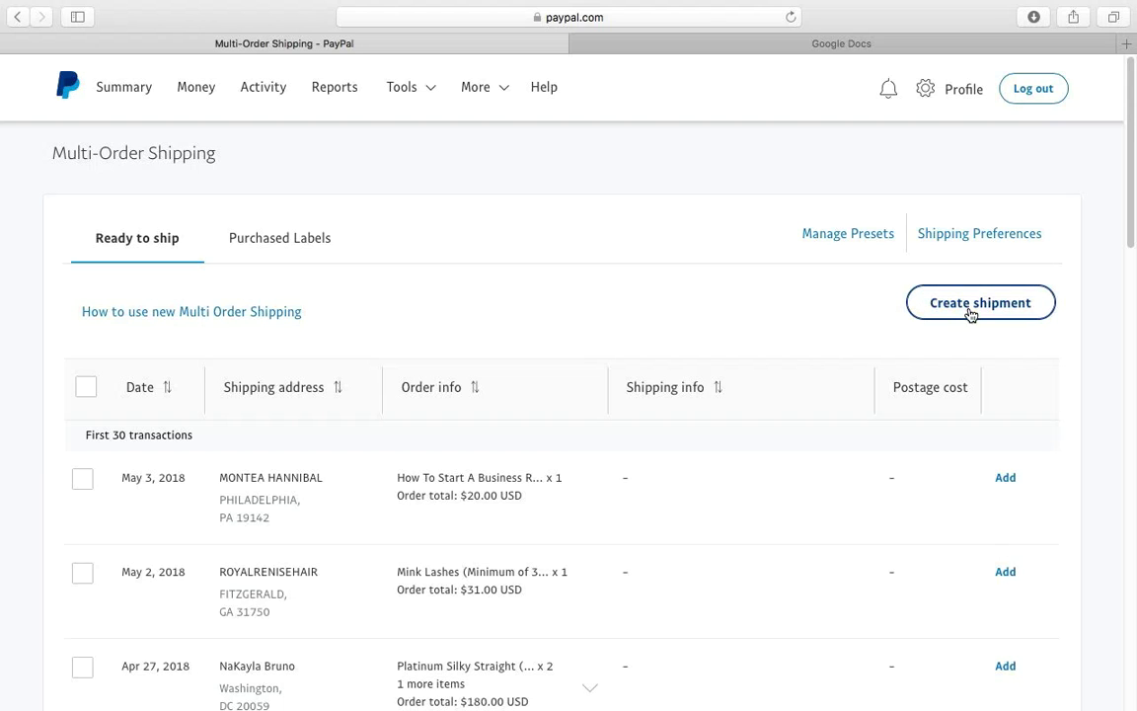
- Create a new shipment and pick the saved Summit, IL seller address
{"action": "left_click", "coordinate": [970, 305]}
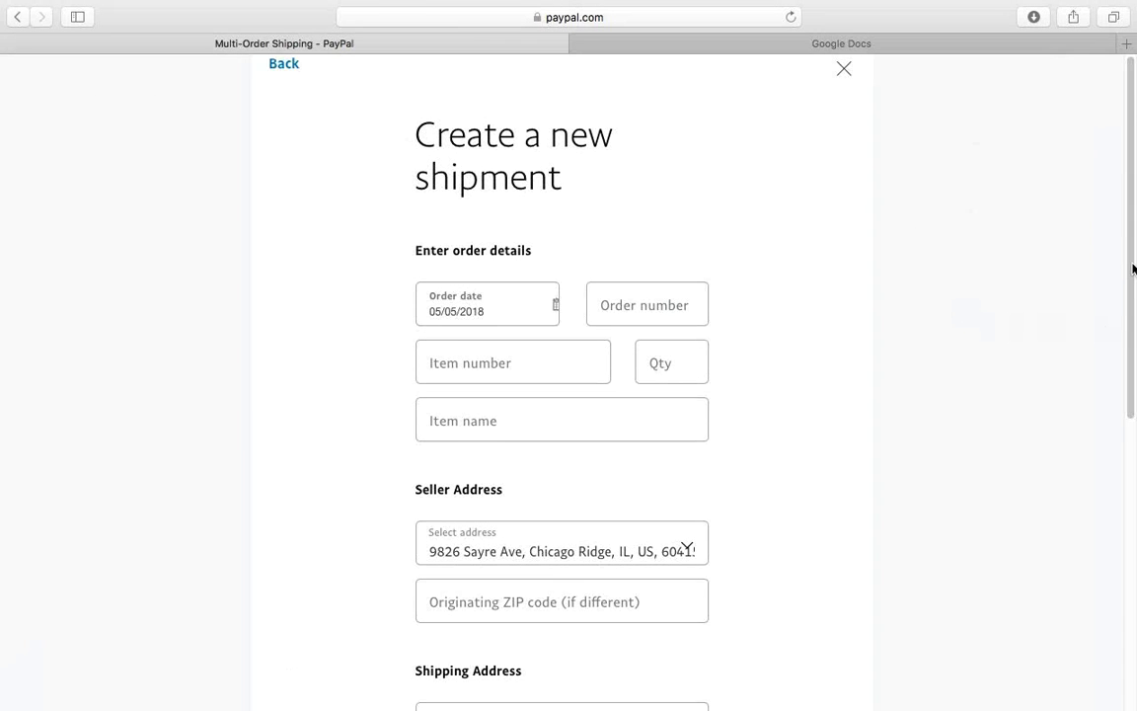
{"action": "scroll", "coordinate": [1133, 269], "scroll_direction": "down", "scroll_amount": 1}
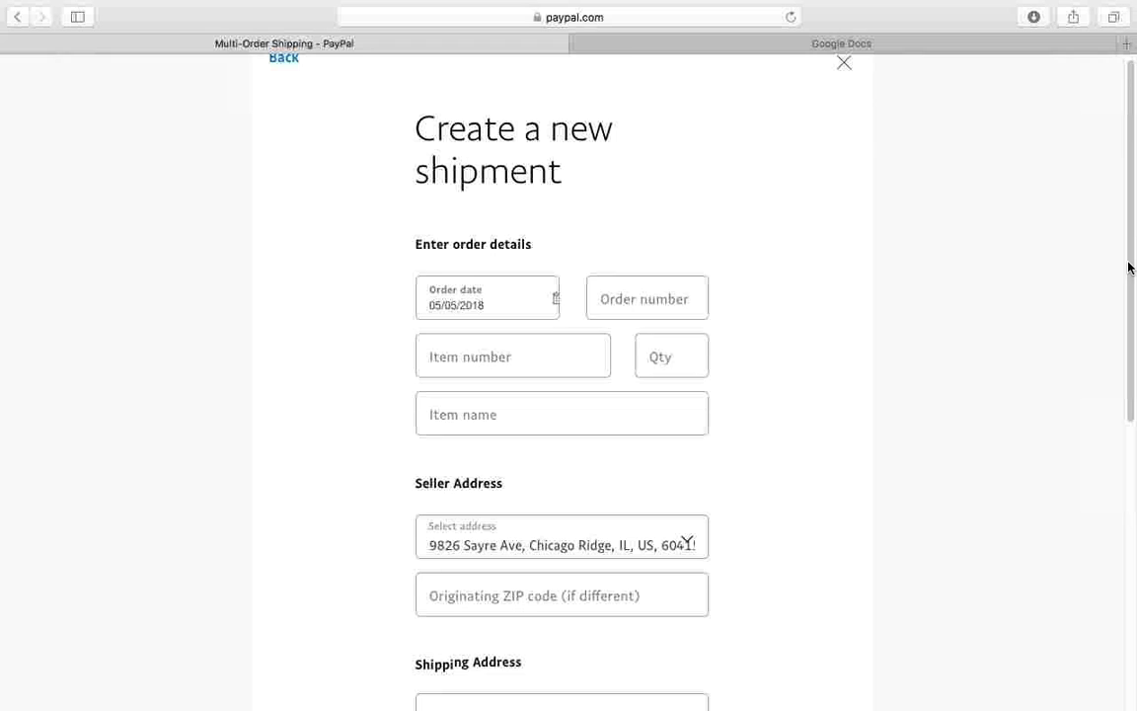
{"action": "left_click_drag", "start_coordinate": [1133, 268], "coordinate": [1129, 297]}
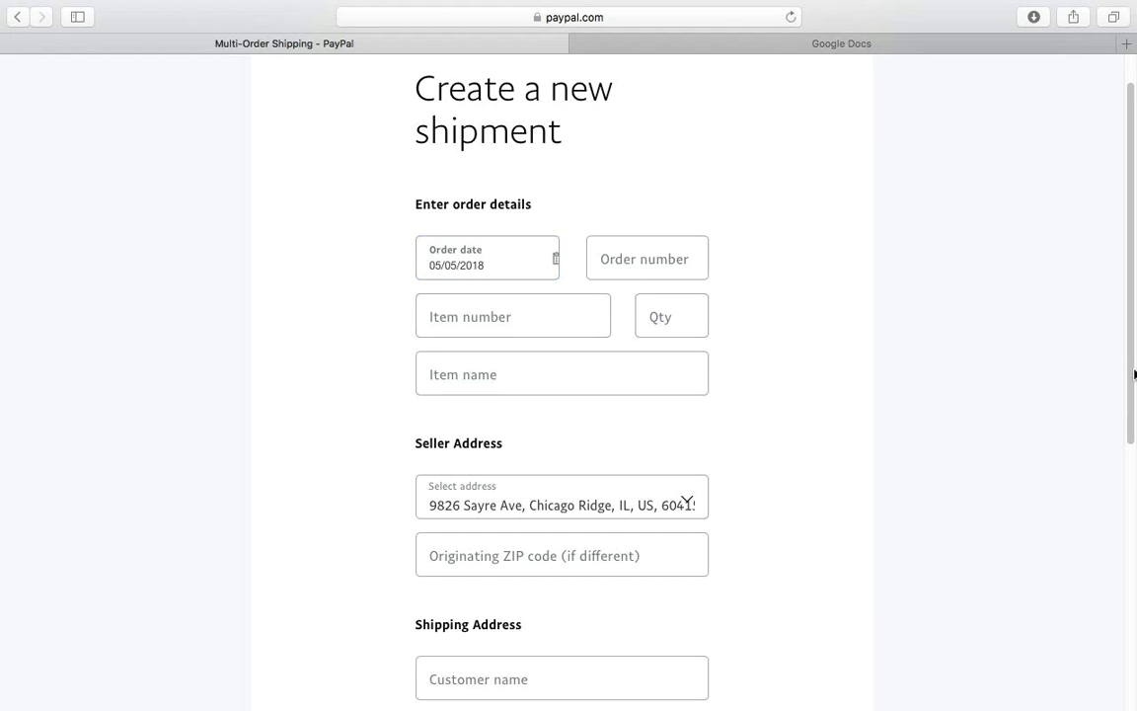
{"action": "left_click_drag", "start_coordinate": [1133, 328], "coordinate": [1135, 468]}
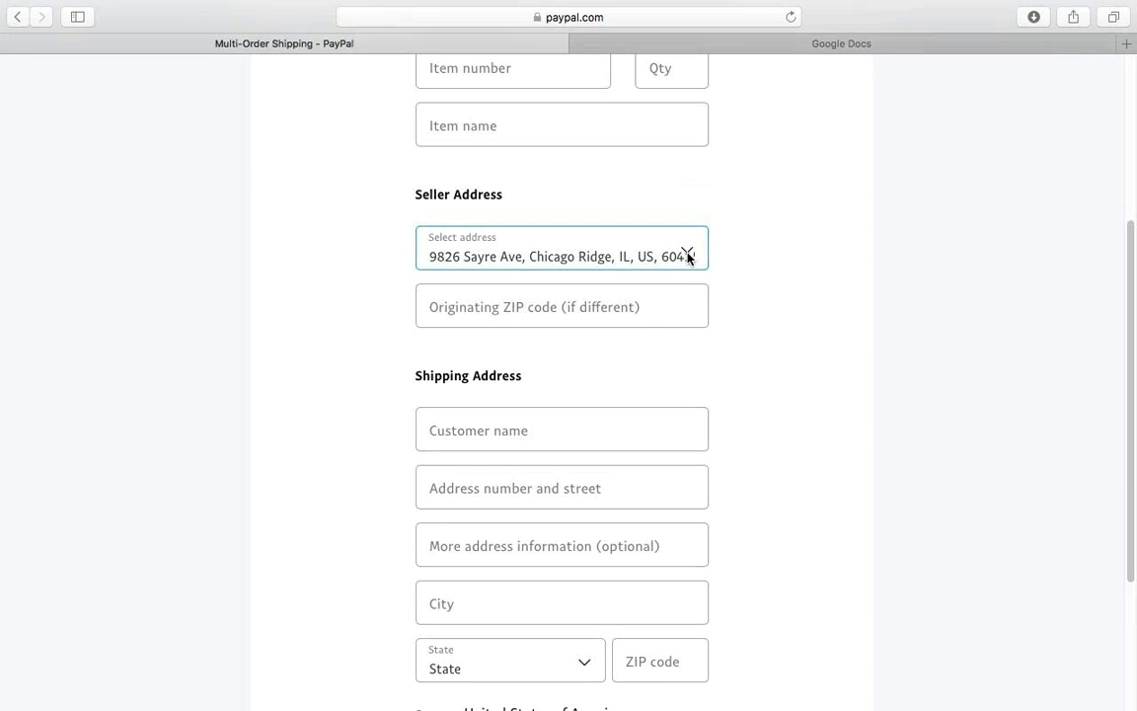
{"action": "left_click", "coordinate": [688, 256]}
{"action": "left_click", "coordinate": [576, 284]}
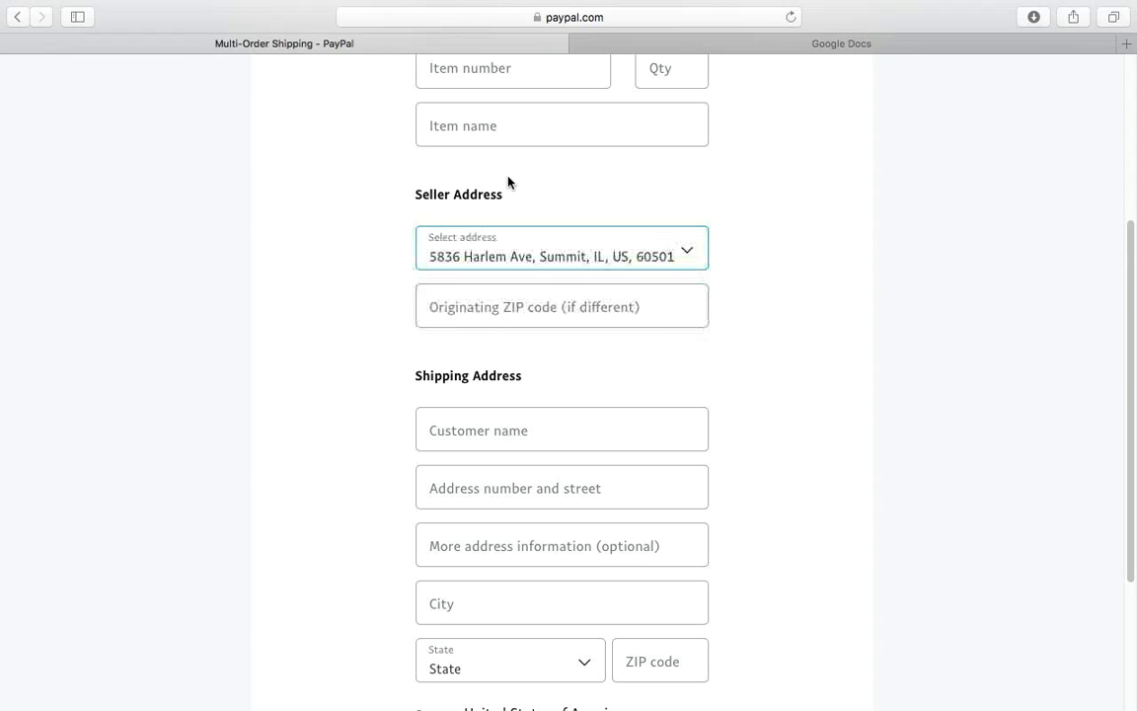
{"action": "left_click", "coordinate": [637, 298]}
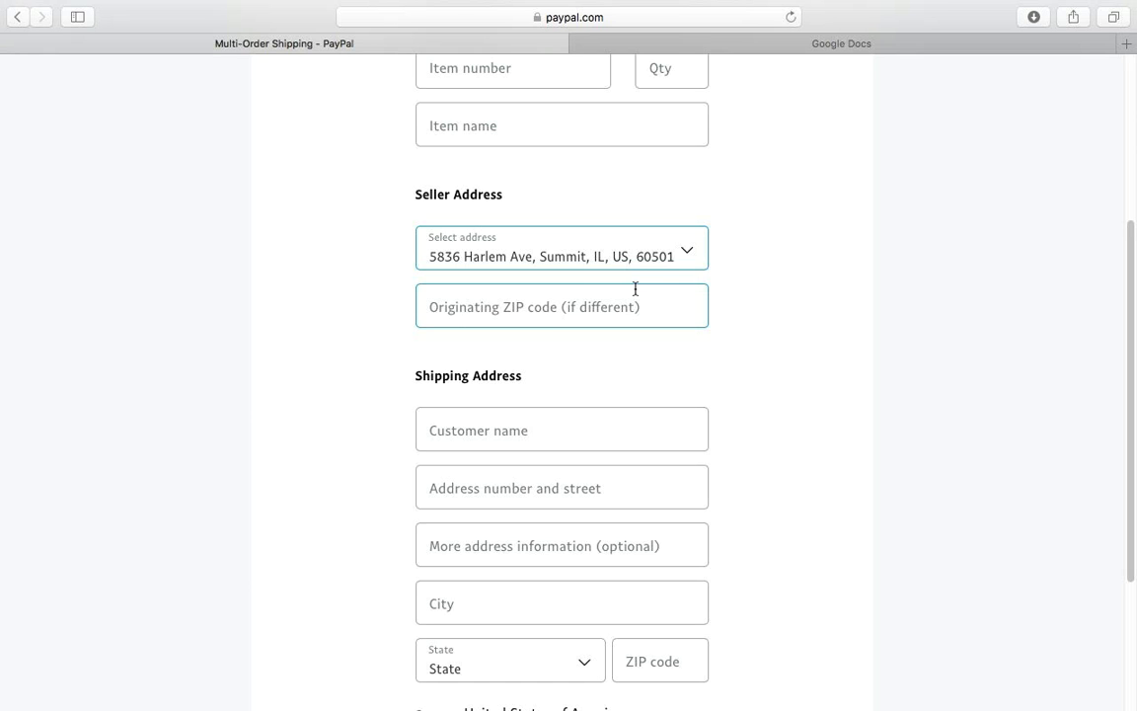
- Enter the recipient's full name, street address and city
{"action": "scroll", "coordinate": [1132, 303], "scroll_direction": "down", "scroll_amount": 1}
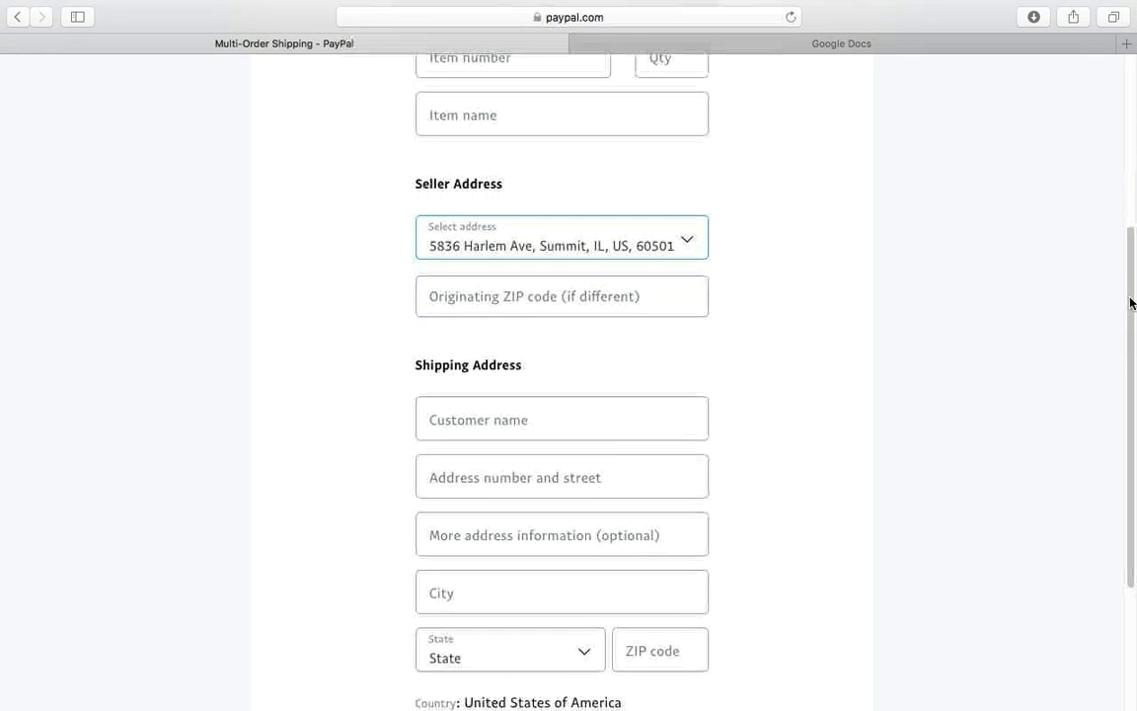
{"action": "scroll", "coordinate": [1132, 303], "scroll_direction": "down", "scroll_amount": 3}
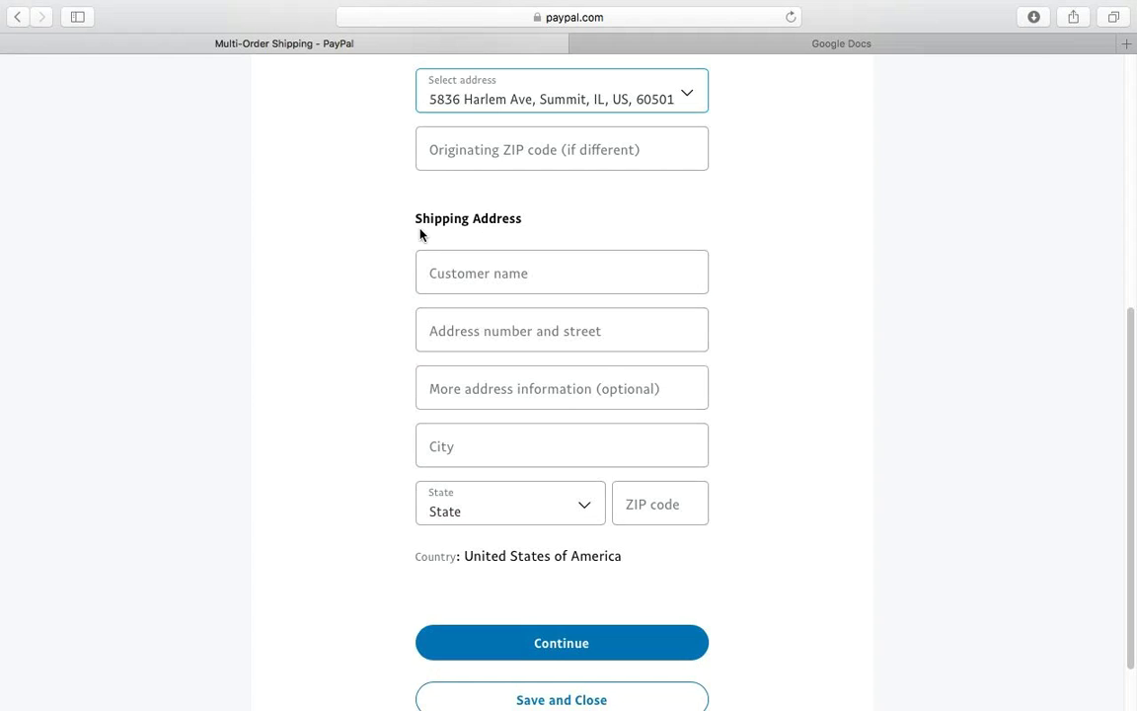
{"action": "left_click", "coordinate": [455, 264]}
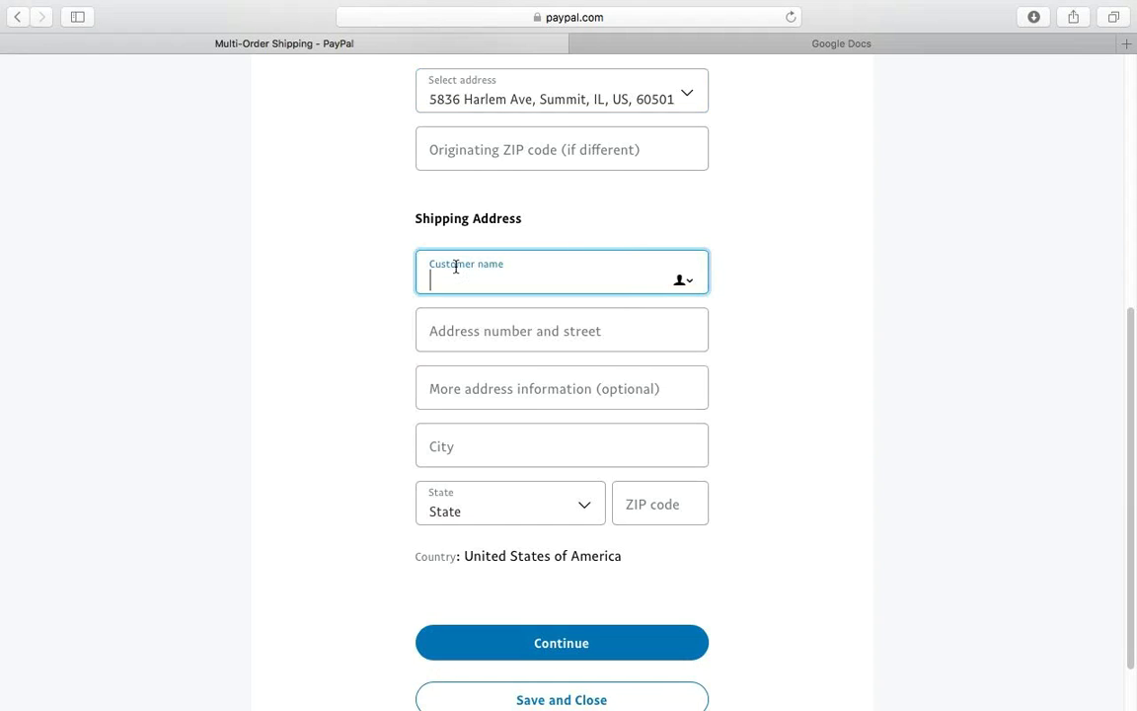
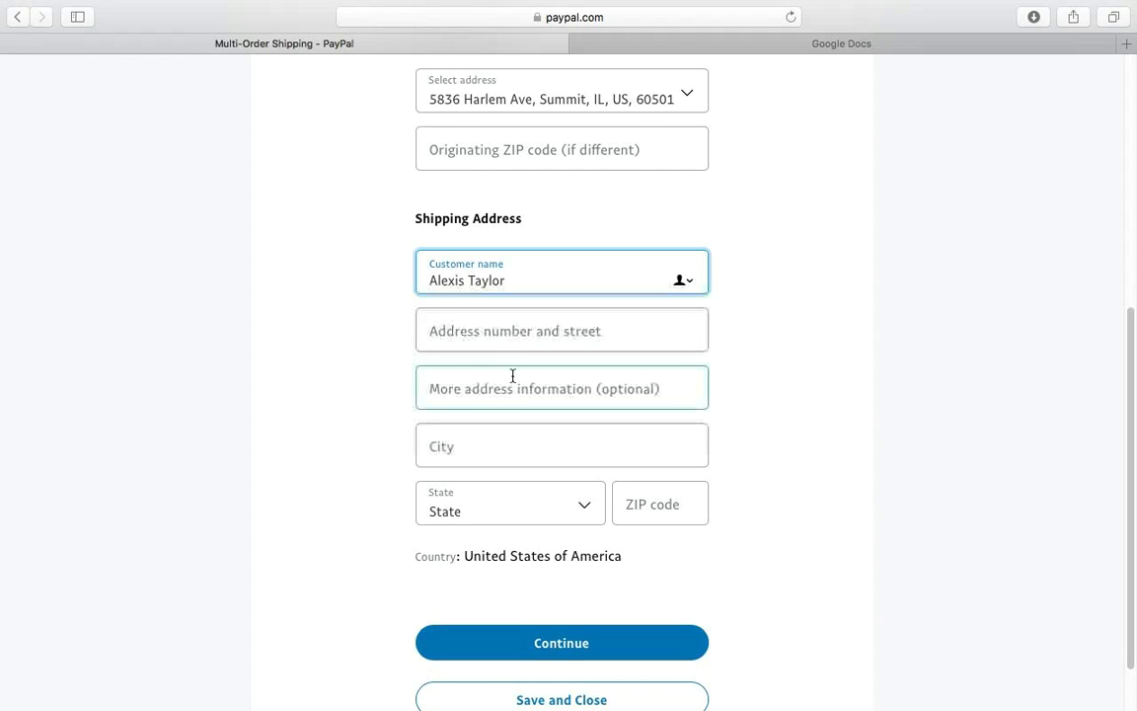
{"action": "left_click", "coordinate": [462, 329]}
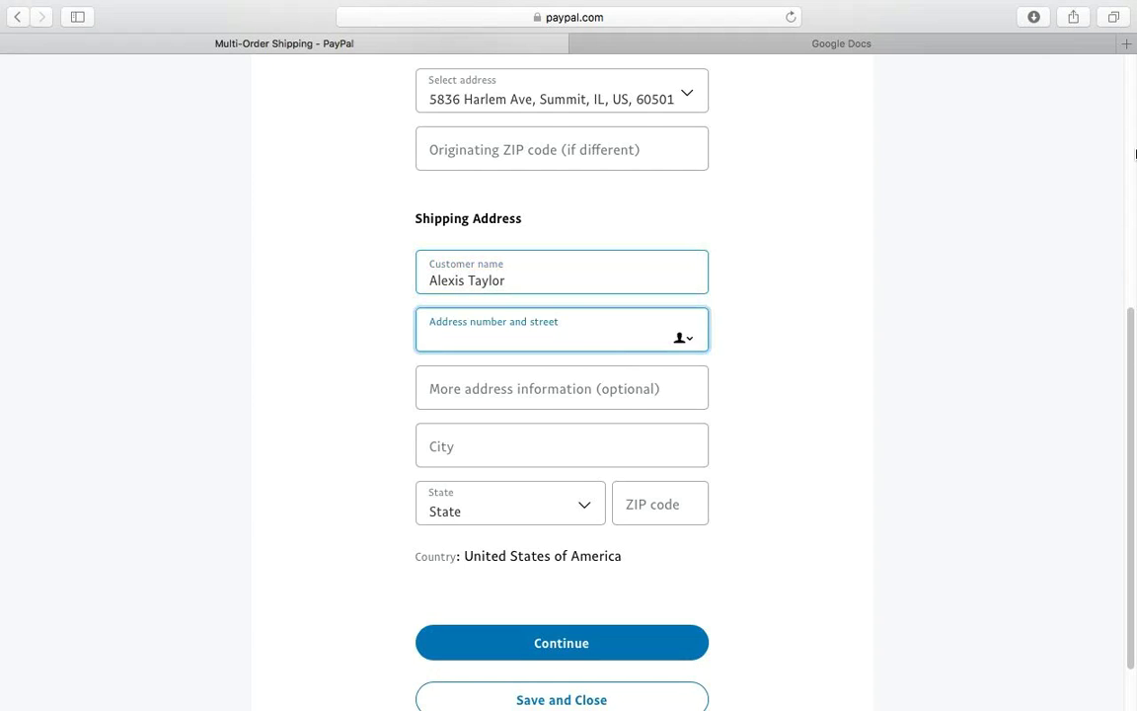
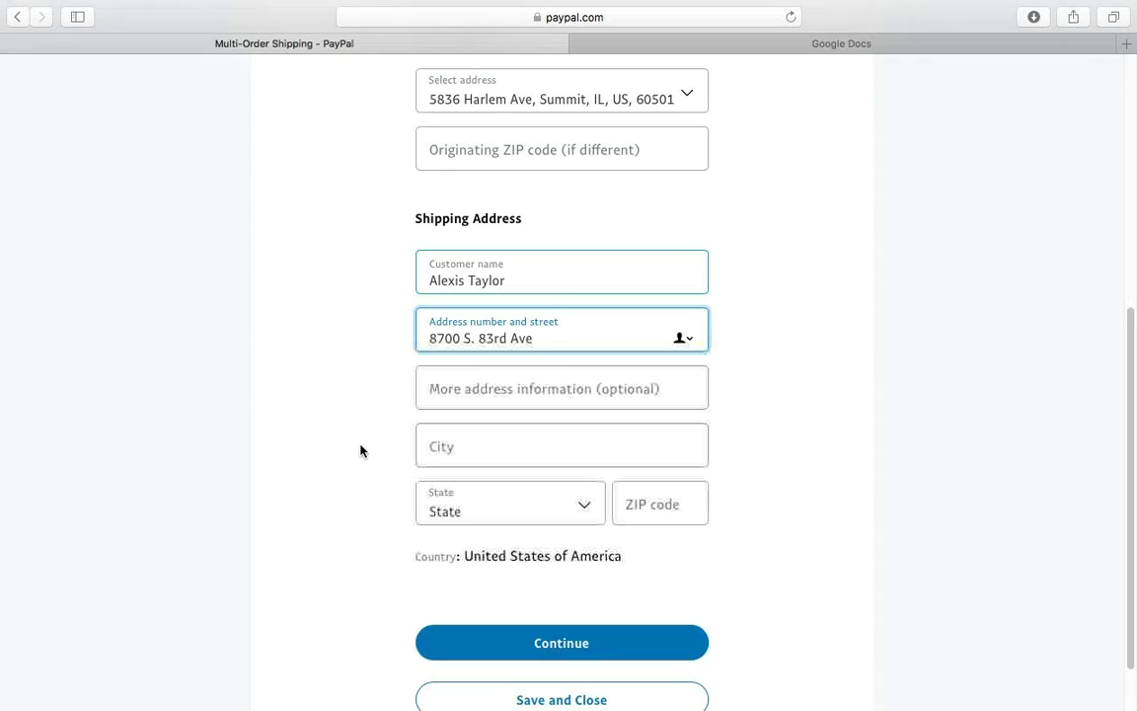
{"action": "left_click", "coordinate": [515, 456]}
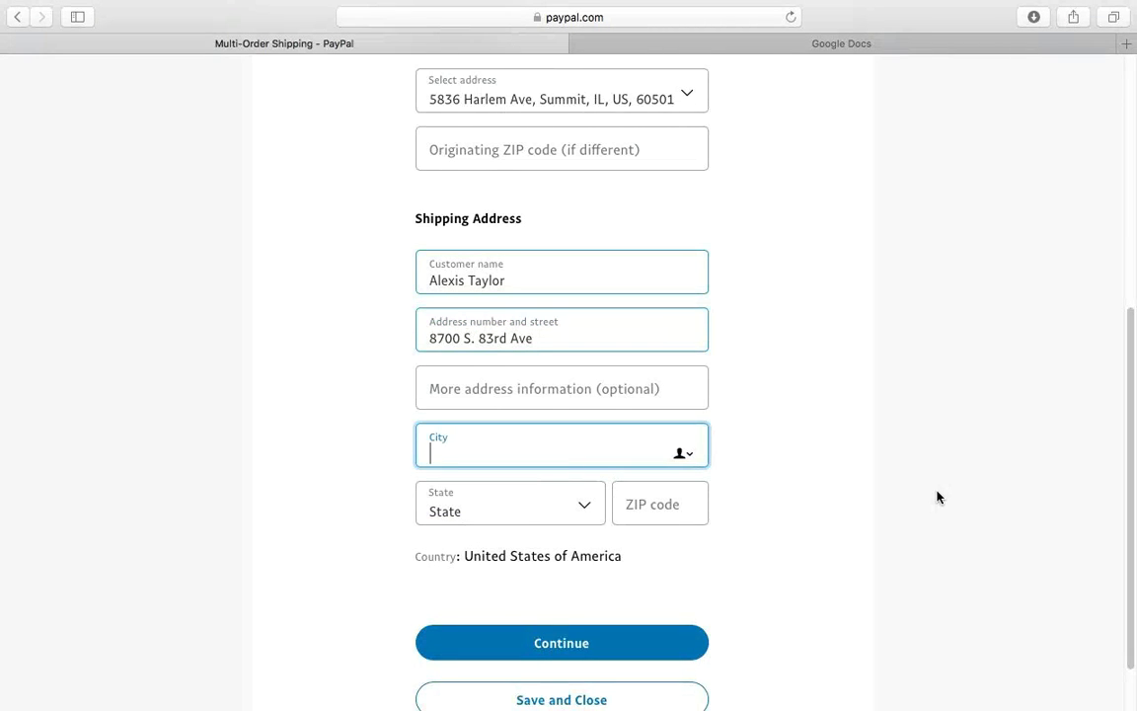
{"action": "type", "text": "Be"}
{"action": "type", "text": "rwyn"}
- Choose the recipient's state, enter the ZIP code and continue to shipping info
{"action": "left_click", "coordinate": [586, 502]}
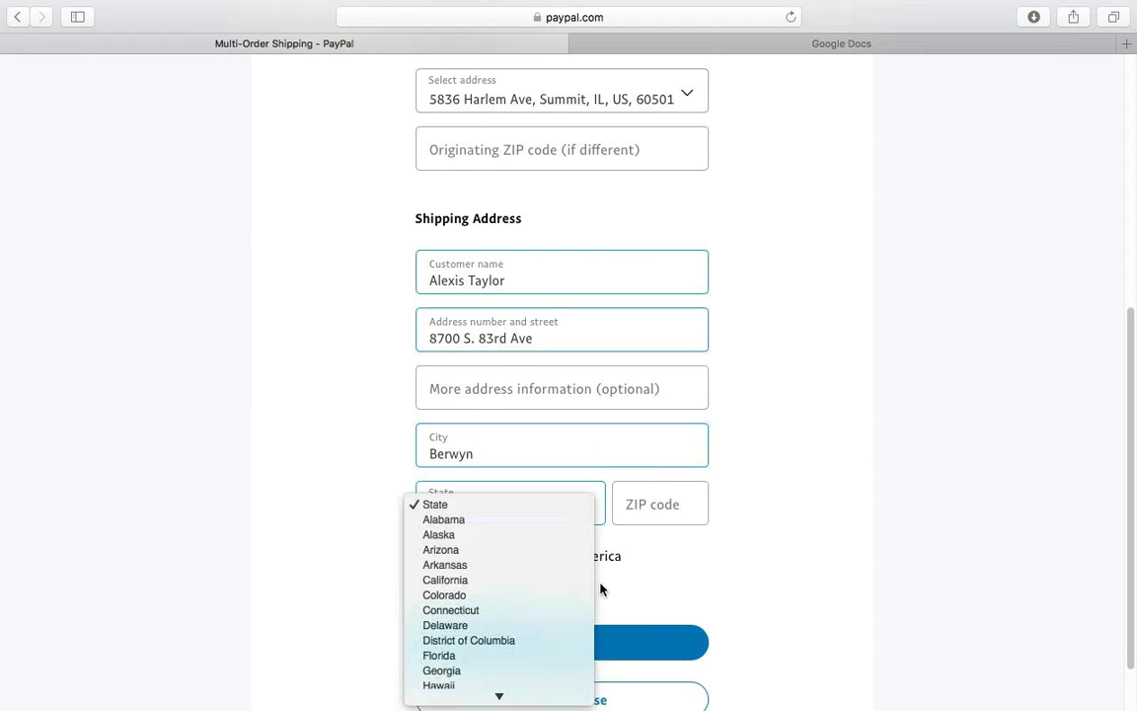
{"action": "scroll", "coordinate": [507, 691], "scroll_direction": "down", "scroll_amount": 5}
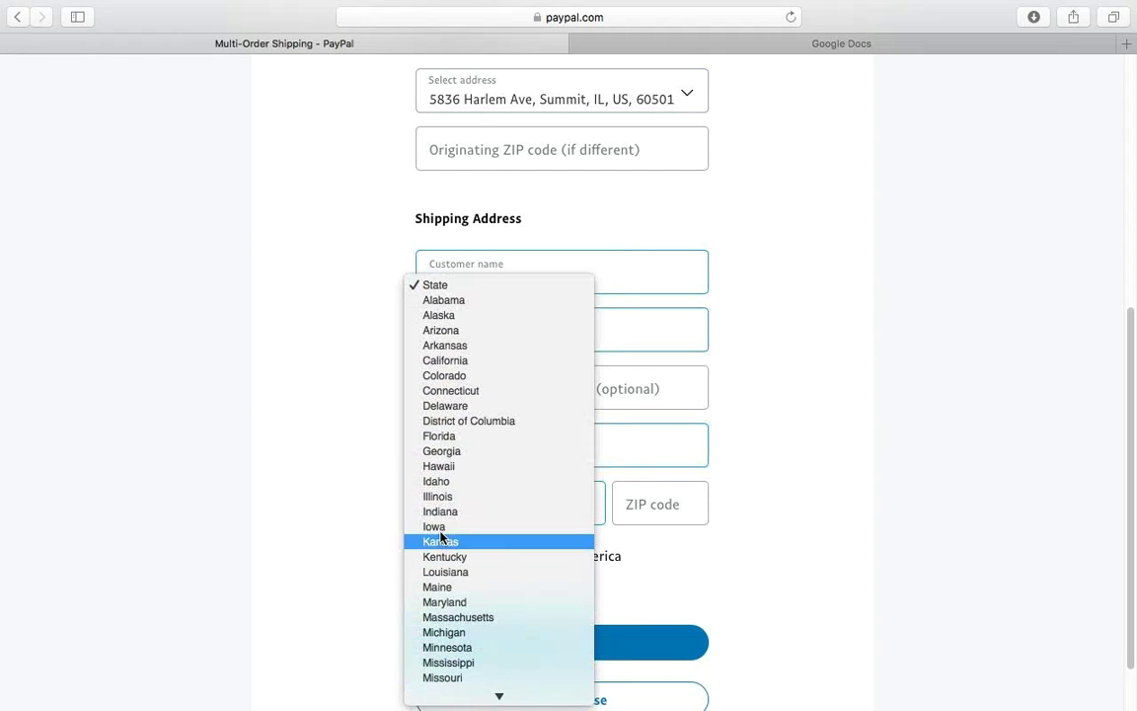
{"action": "left_click", "coordinate": [430, 497]}
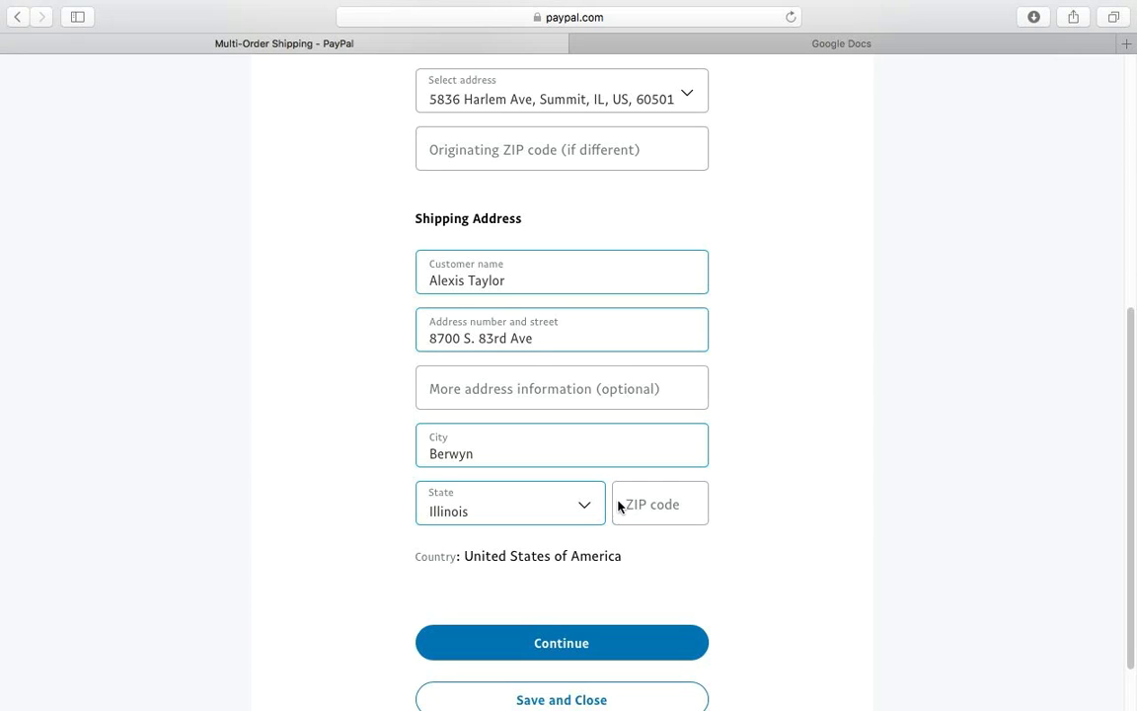
{"action": "left_click", "coordinate": [647, 521]}
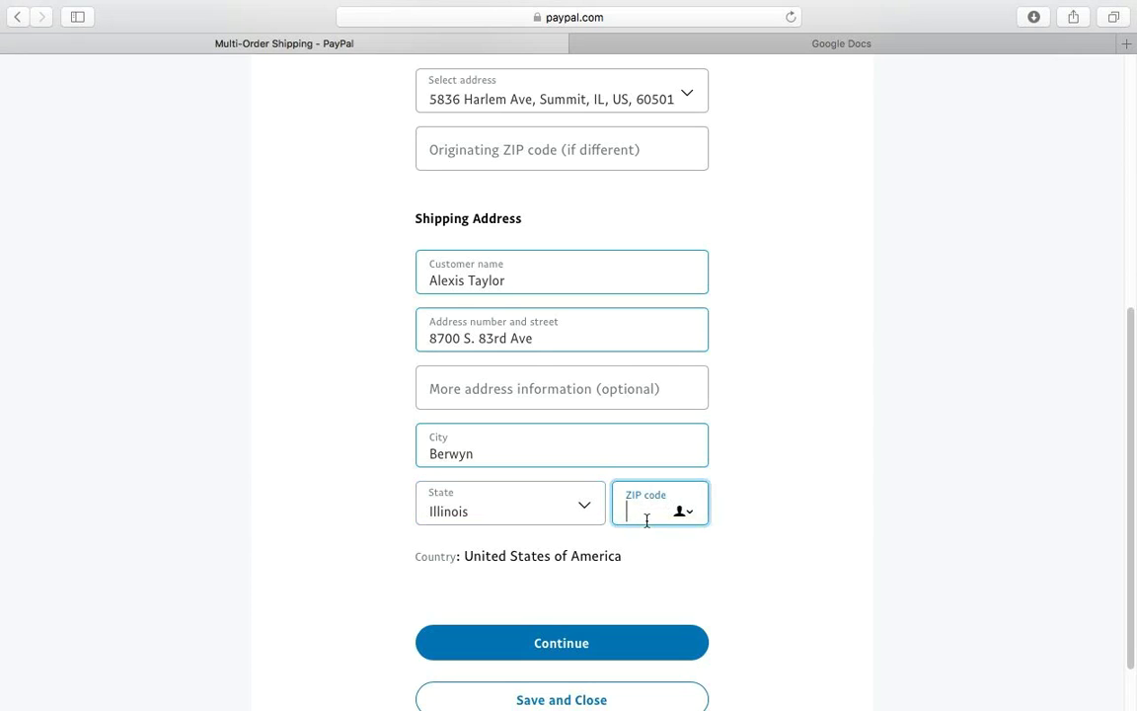
{"action": "type", "text": "60402"}
{"action": "scroll", "coordinate": [546, 421], "scroll_direction": "down", "scroll_amount": 2}
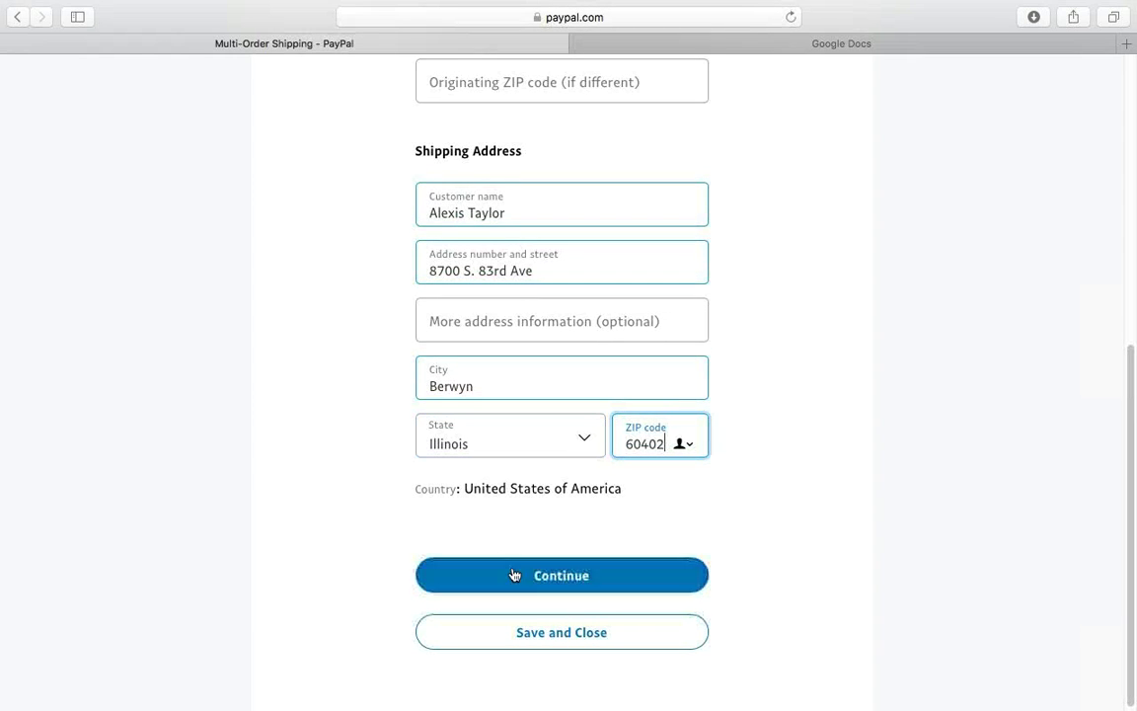
{"action": "left_click", "coordinate": [572, 586]}
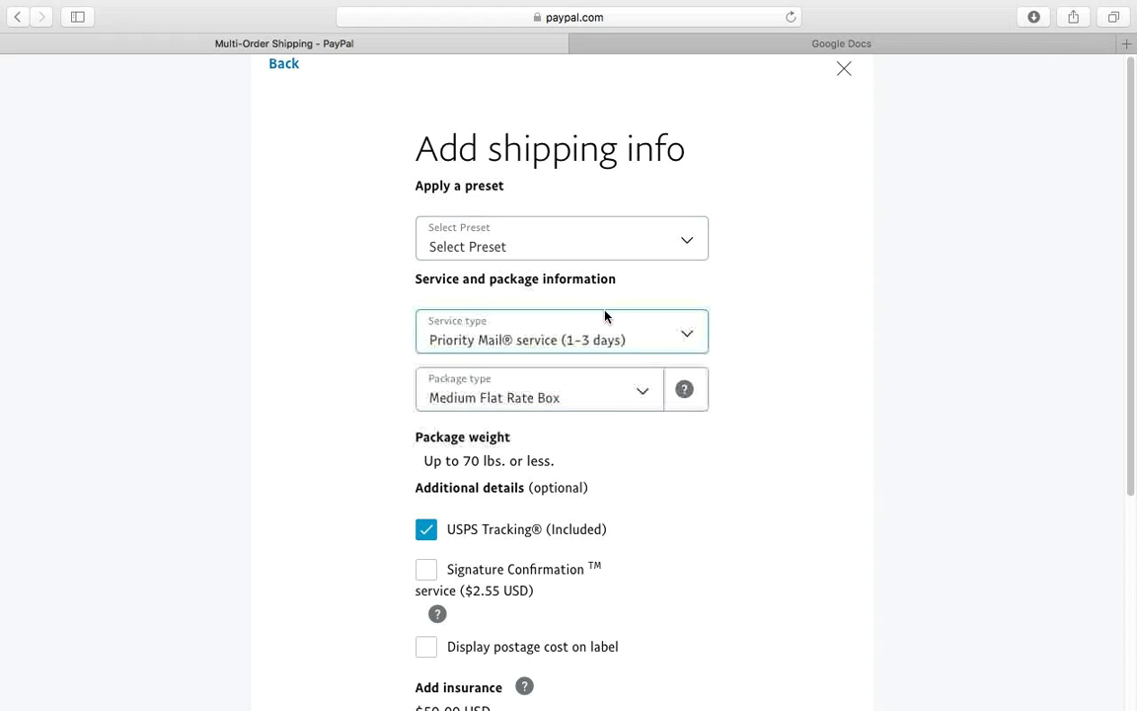
- Keep Priority Mail as the service and set the package type to Flat Rate Envelope
{"action": "left_click", "coordinate": [649, 254]}
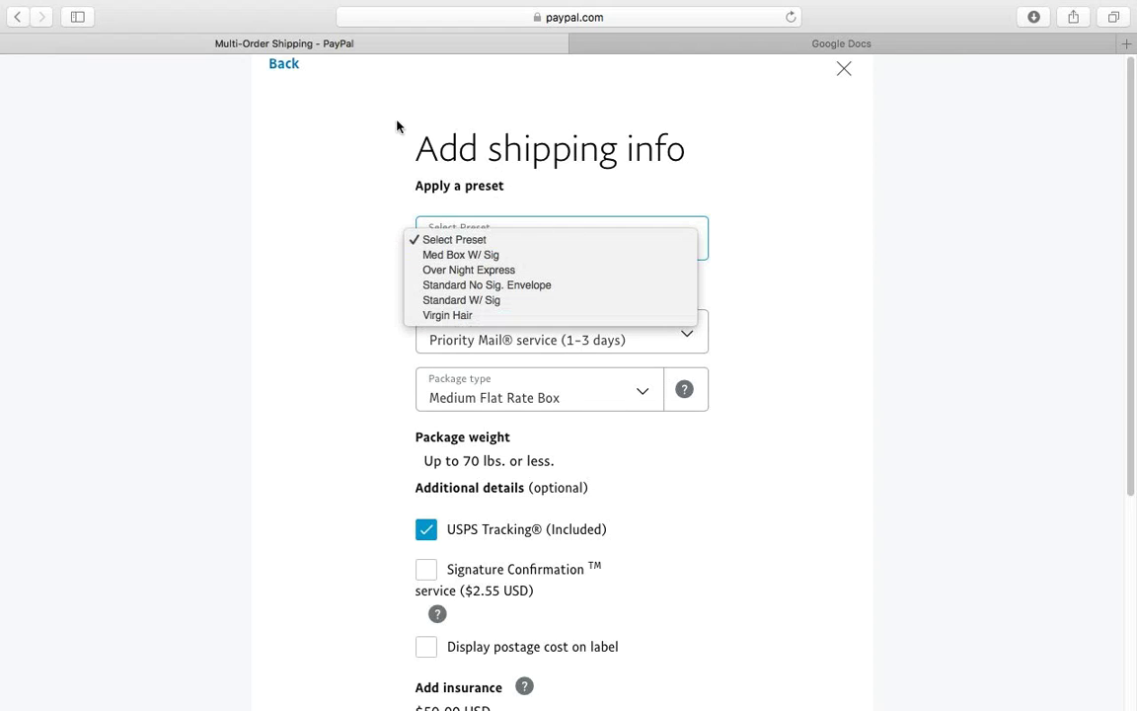
{"action": "left_click", "coordinate": [746, 270]}
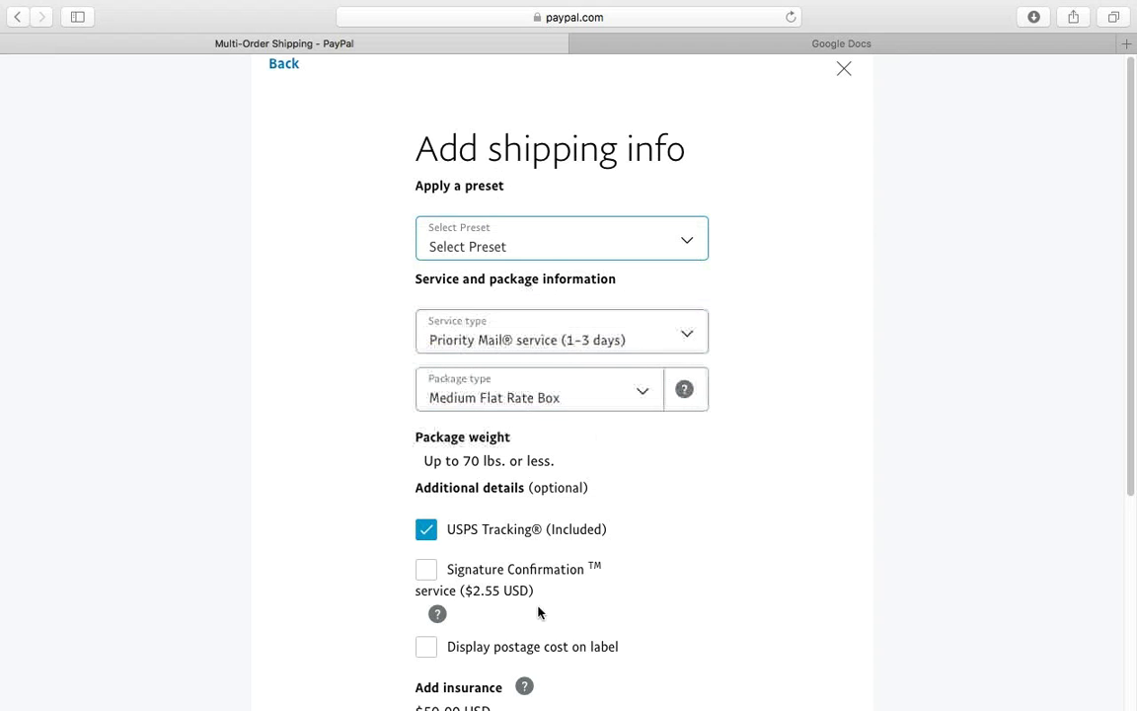
{"action": "scroll", "coordinate": [1132, 471], "scroll_direction": "down", "scroll_amount": 1}
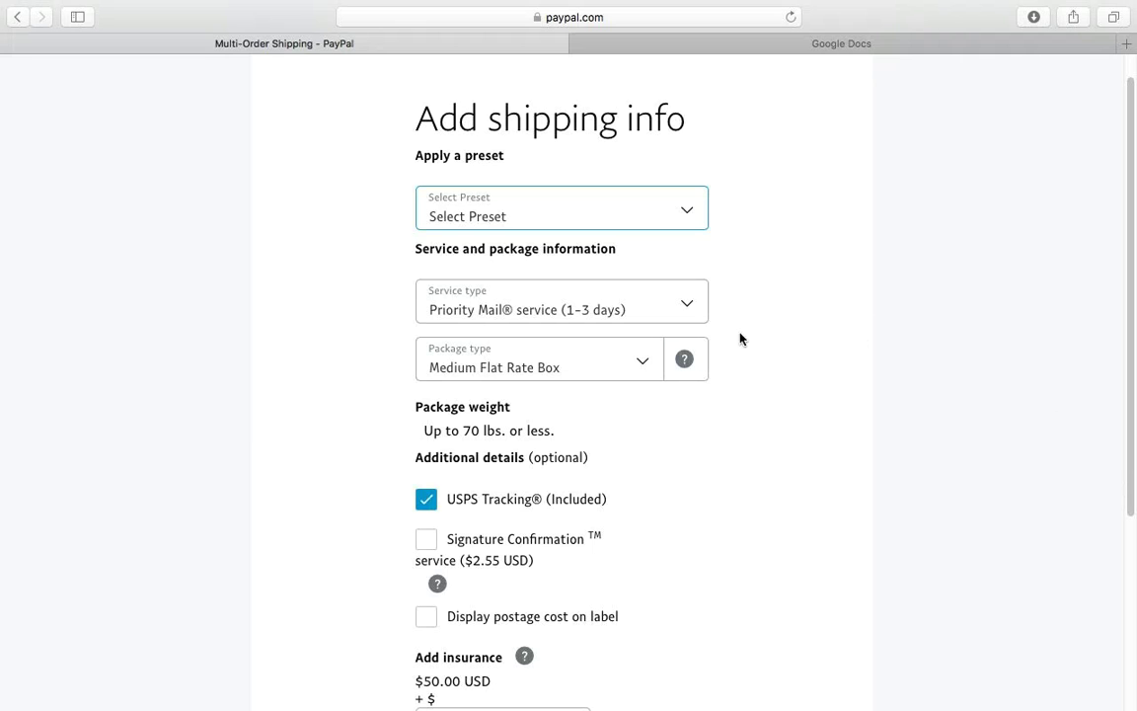
{"action": "left_click", "coordinate": [612, 316]}
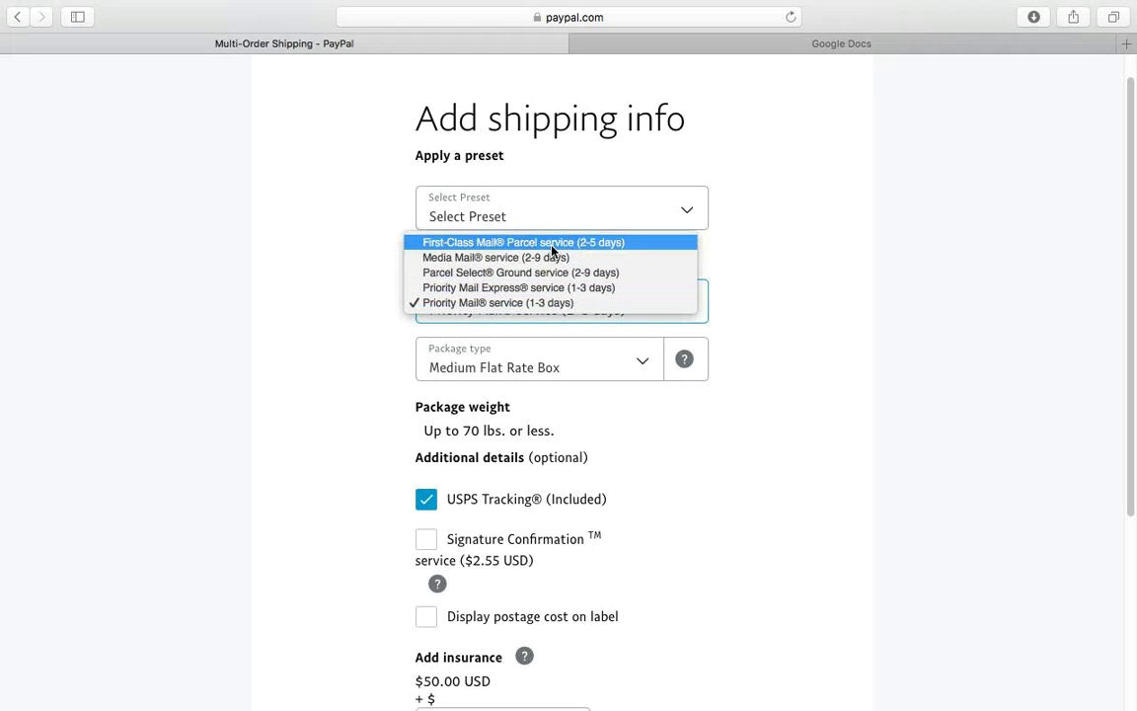
{"action": "left_click", "coordinate": [520, 303]}
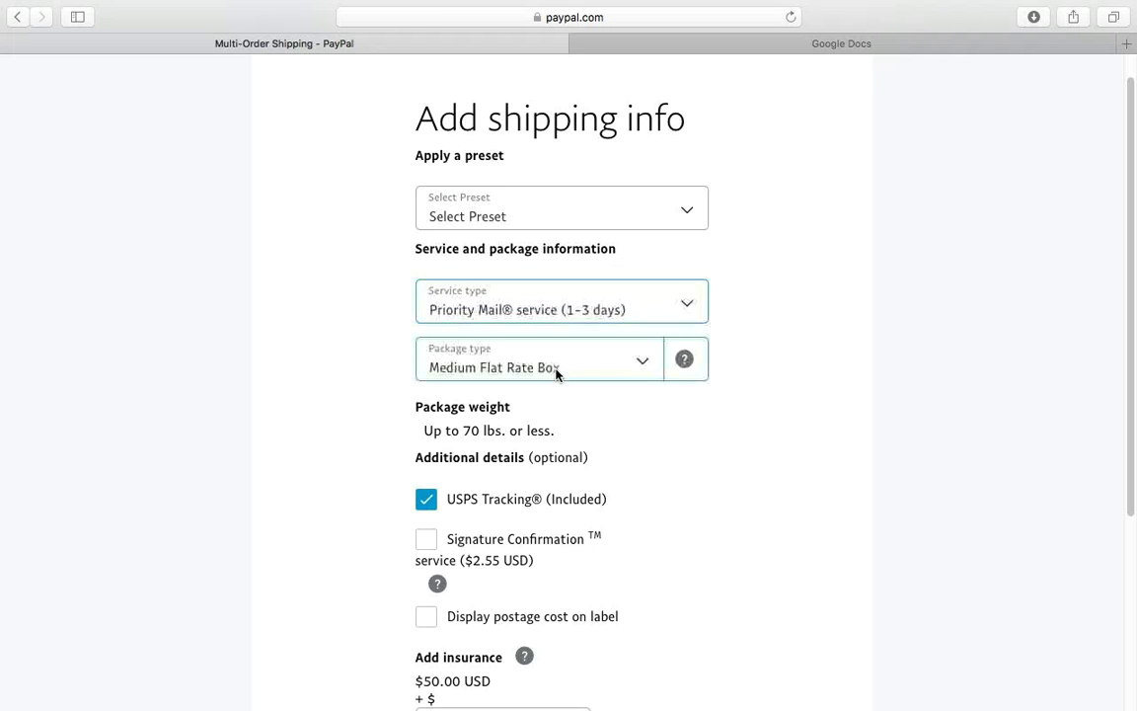
{"action": "left_click", "coordinate": [524, 368]}
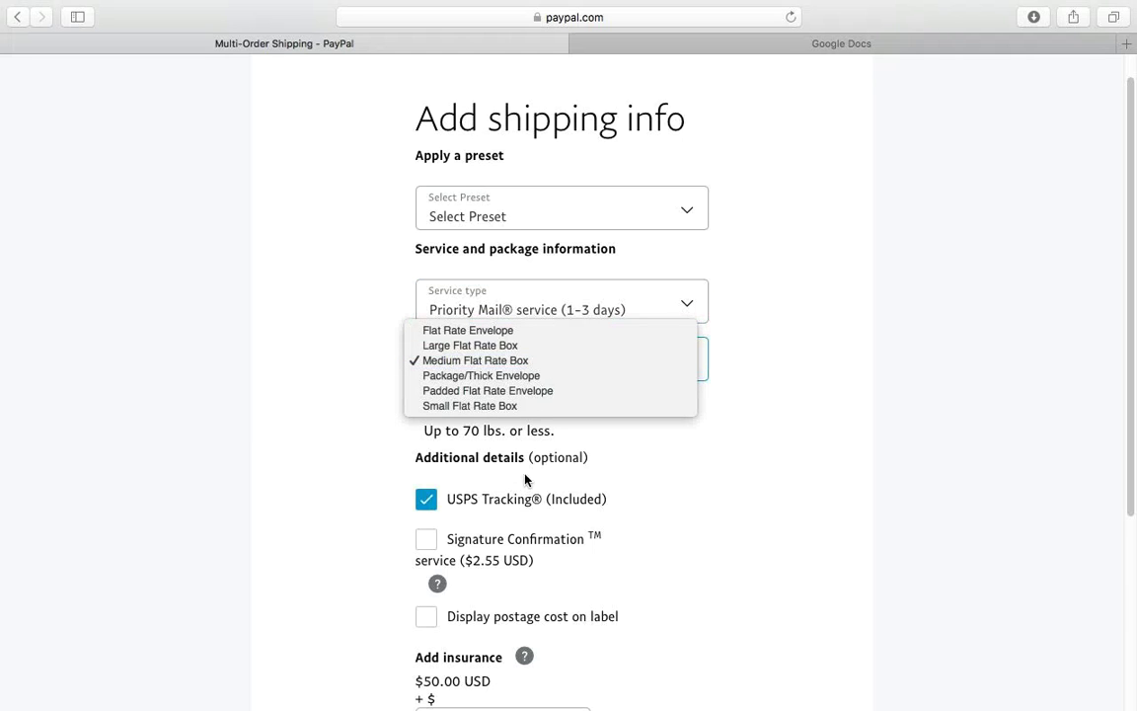
{"action": "left_click", "coordinate": [434, 332]}
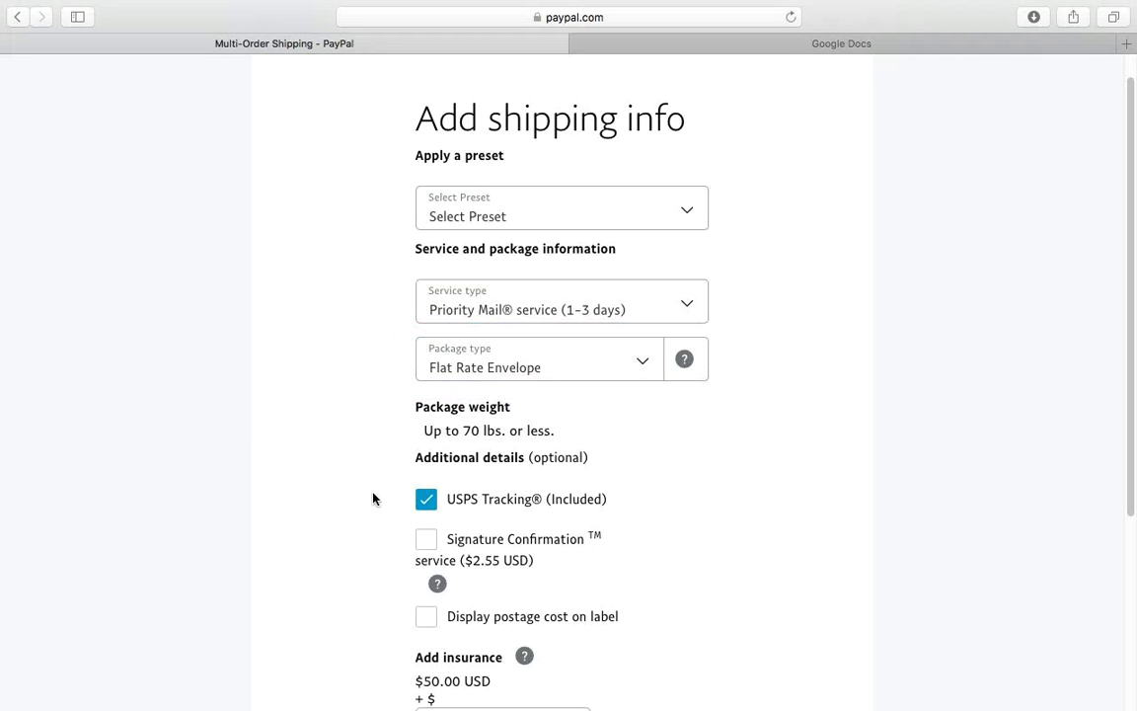
- Add Signature Confirmation, leave extra insurance at 0.00 and create the shipment
{"action": "left_click_drag", "start_coordinate": [1132, 431], "coordinate": [1135, 569]}
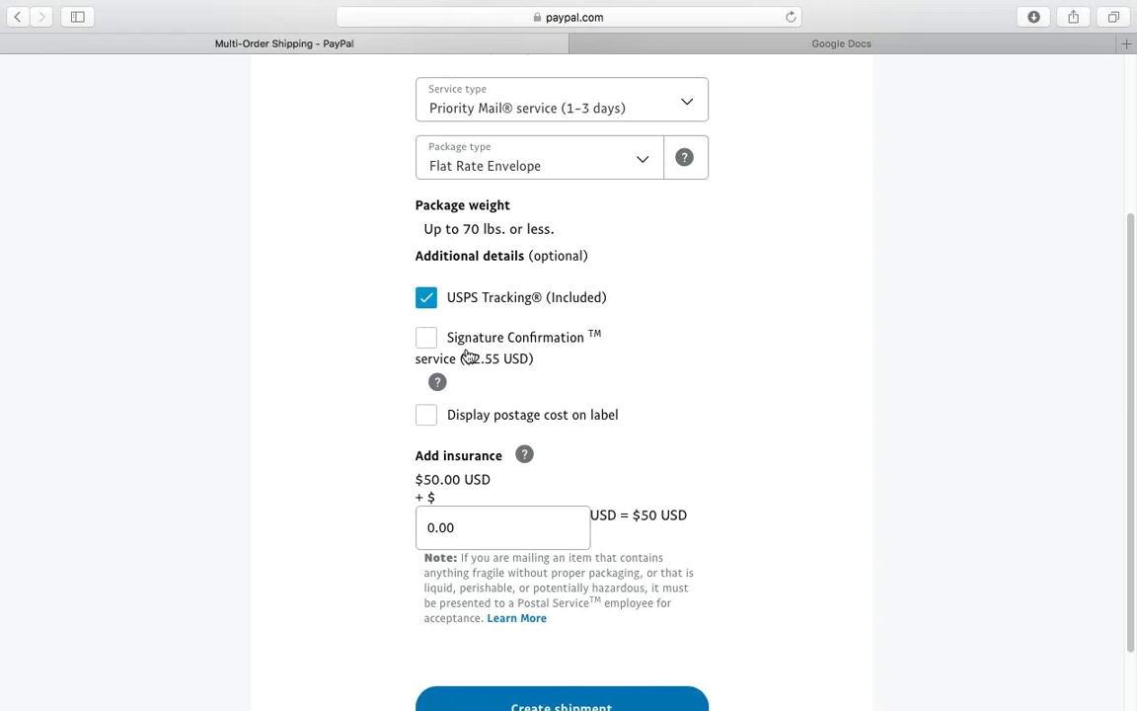
{"action": "left_click", "coordinate": [422, 334]}
{"action": "left_click_drag", "start_coordinate": [1132, 614], "coordinate": [1133, 666]}
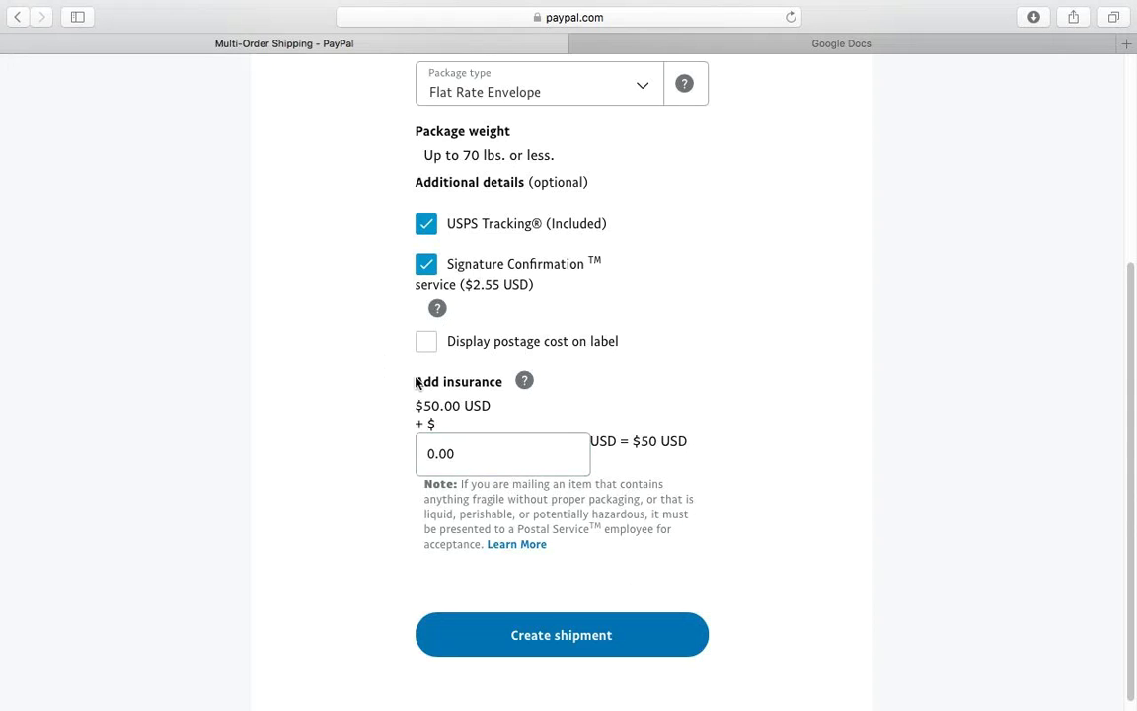
{"action": "left_click", "coordinate": [482, 461]}
{"action": "left_click", "coordinate": [596, 452]}
{"action": "scroll", "coordinate": [1132, 619], "scroll_direction": "down", "scroll_amount": 1}
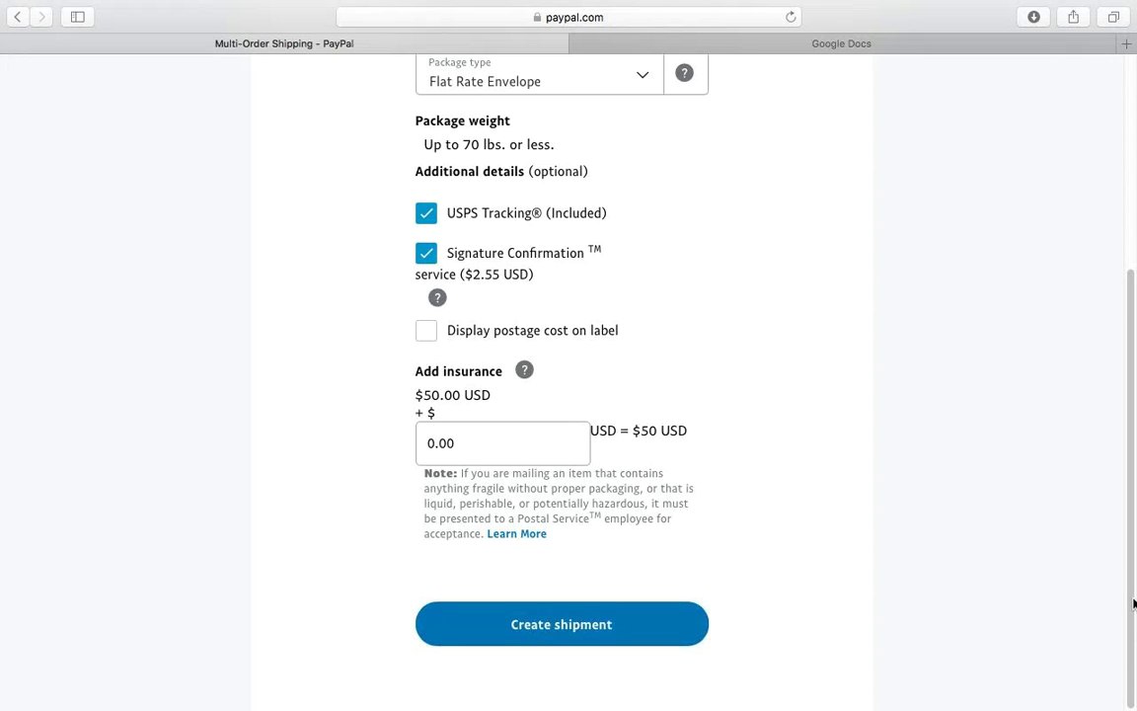
{"action": "left_click", "coordinate": [541, 631]}
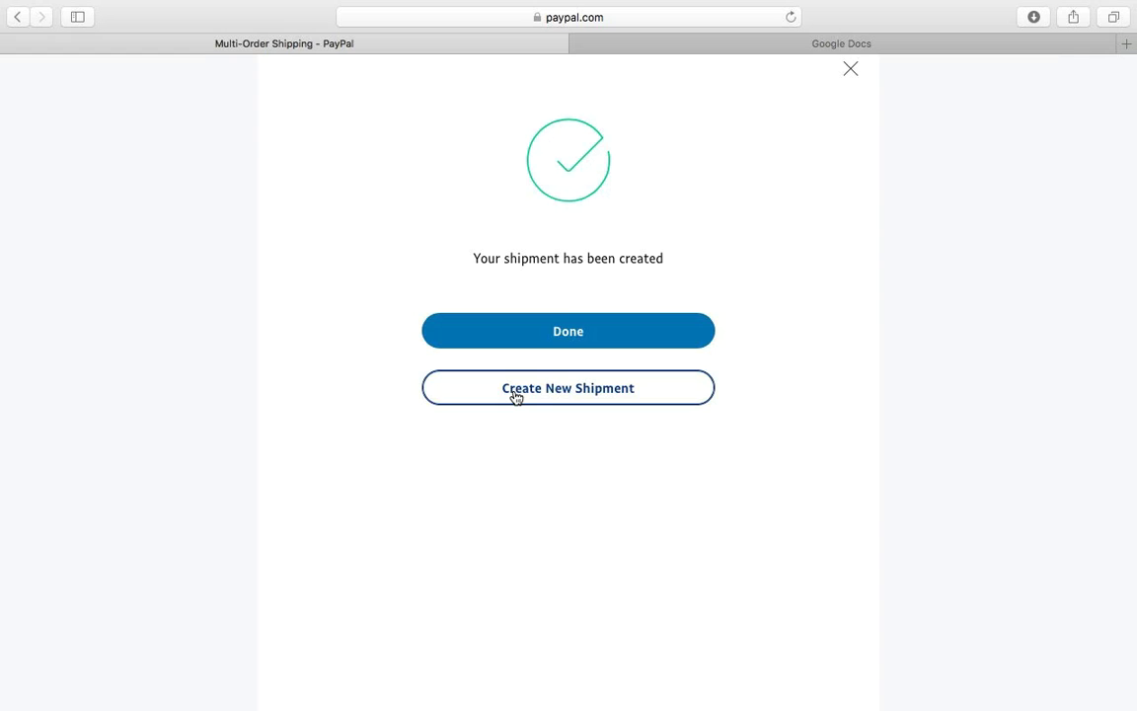
- Close the confirmation to return to the order list and open the review and payment summary
{"action": "left_click", "coordinate": [553, 332]}
{"action": "mouse_move", "coordinate": [2, 336]}
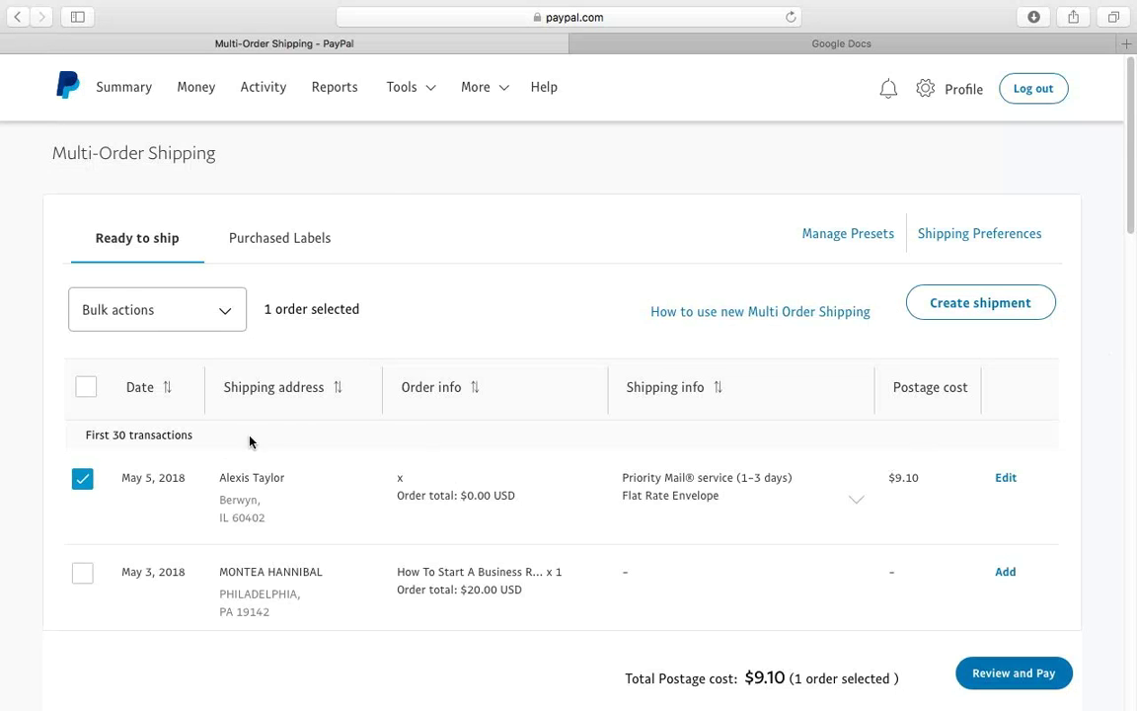
{"action": "left_click", "coordinate": [992, 683]}
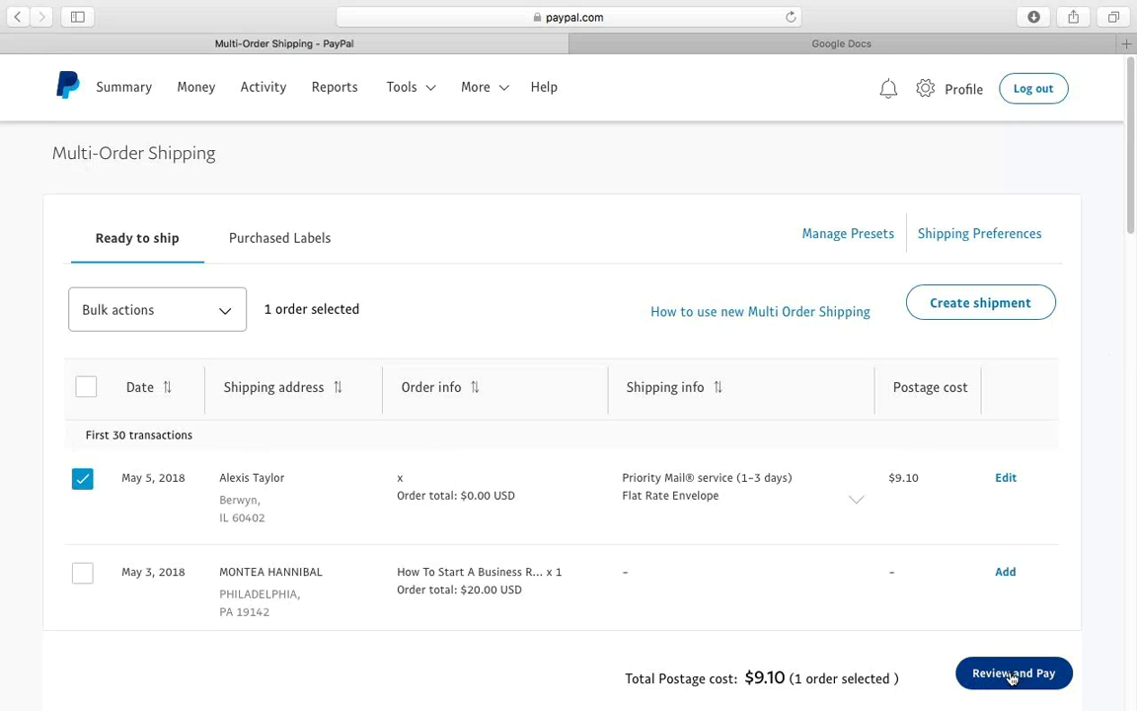
{"action": "left_click", "coordinate": [1015, 675]}
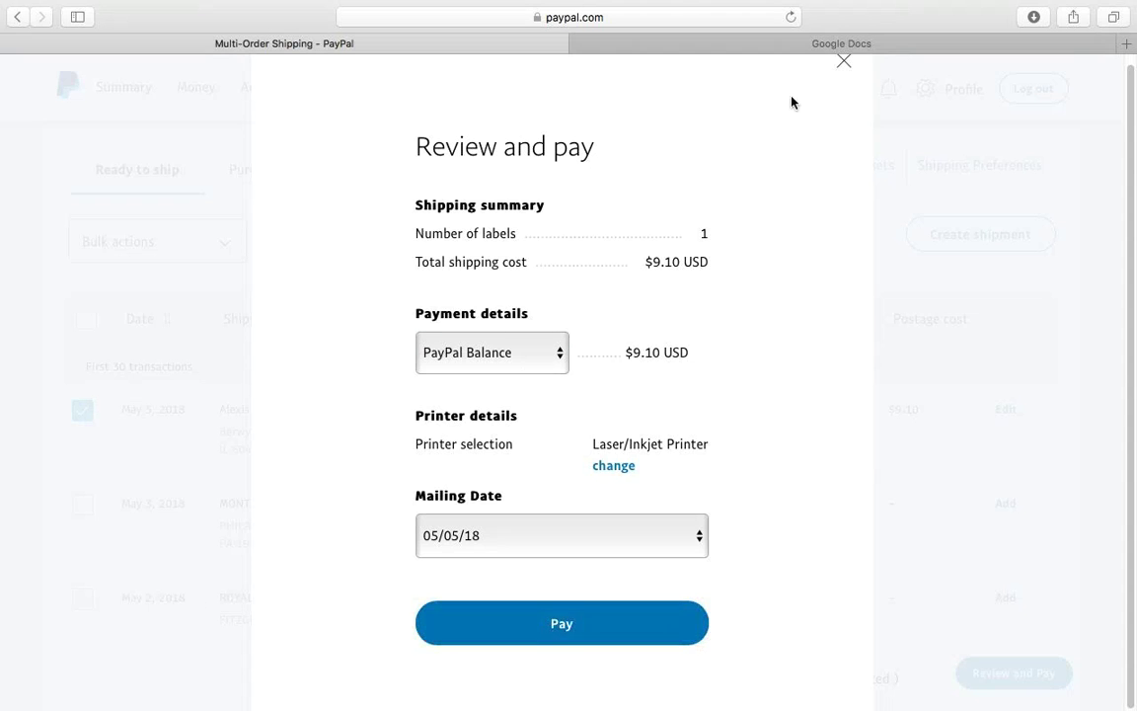
{"action": "left_click", "coordinate": [841, 62]}
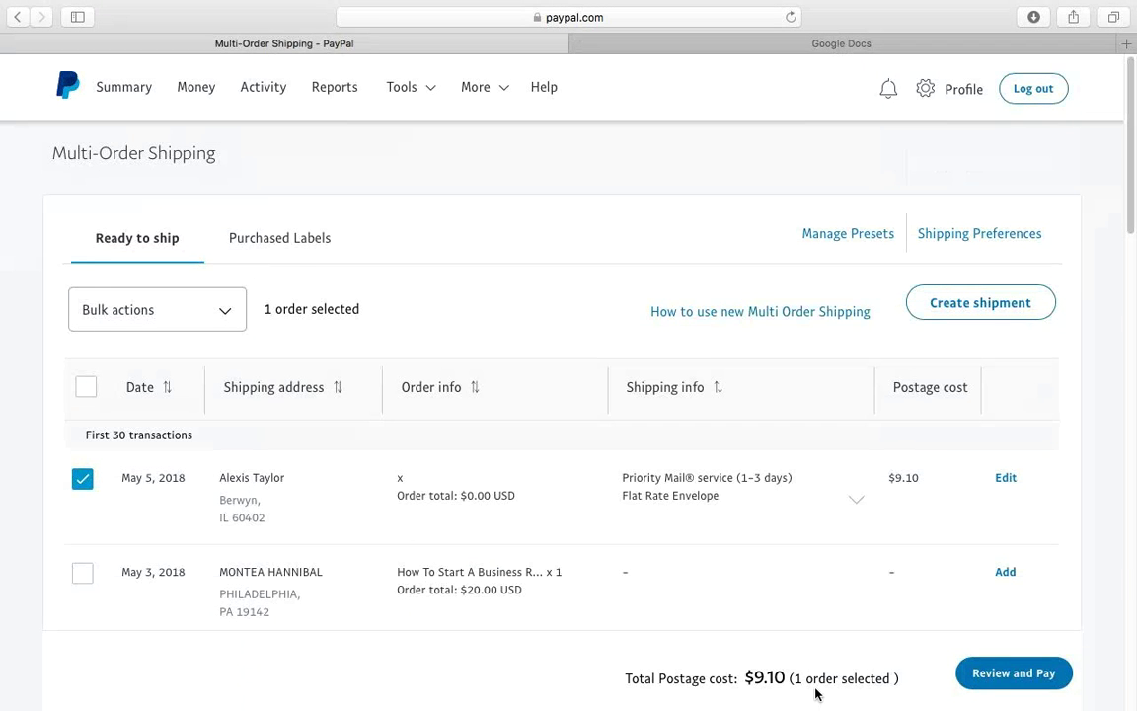